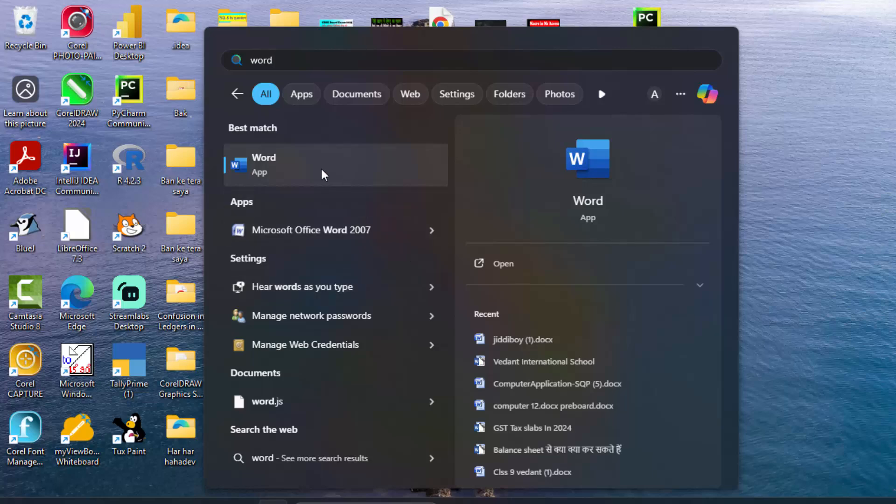
{"action": "left_click", "coordinate": [357, 184]}
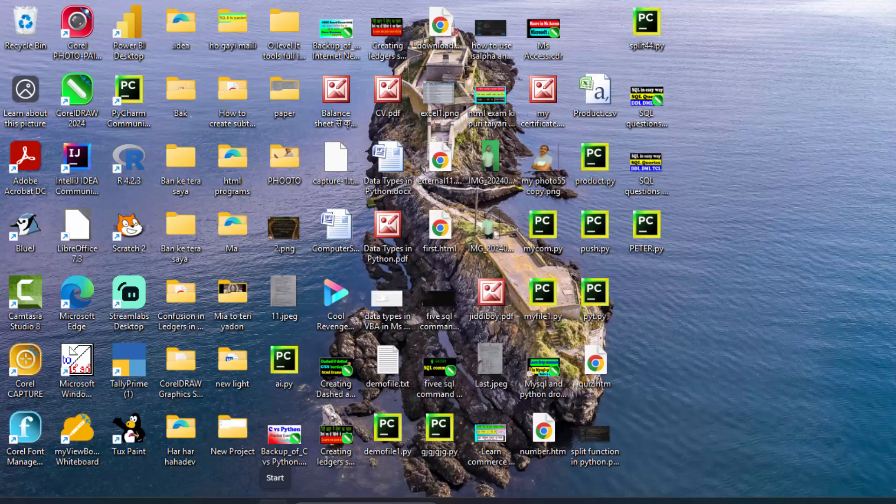
{"action": "left_click", "coordinate": [274, 500]}
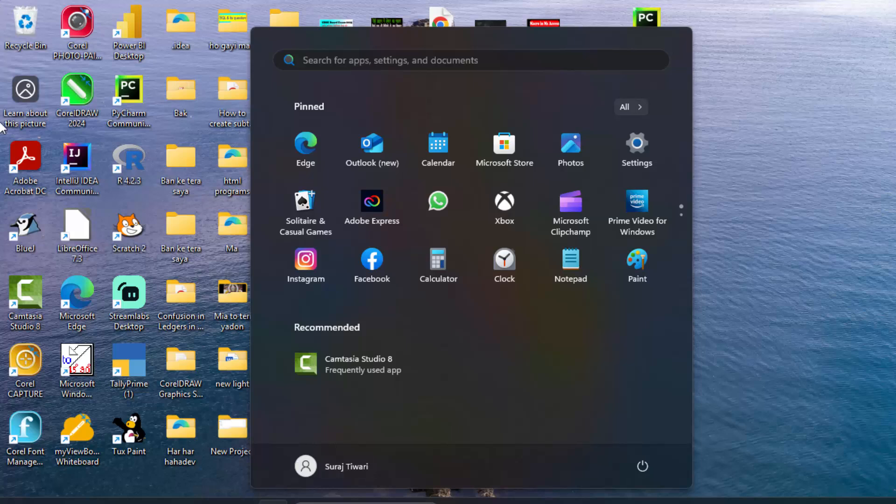
{"action": "left_click", "coordinate": [22, 502]}
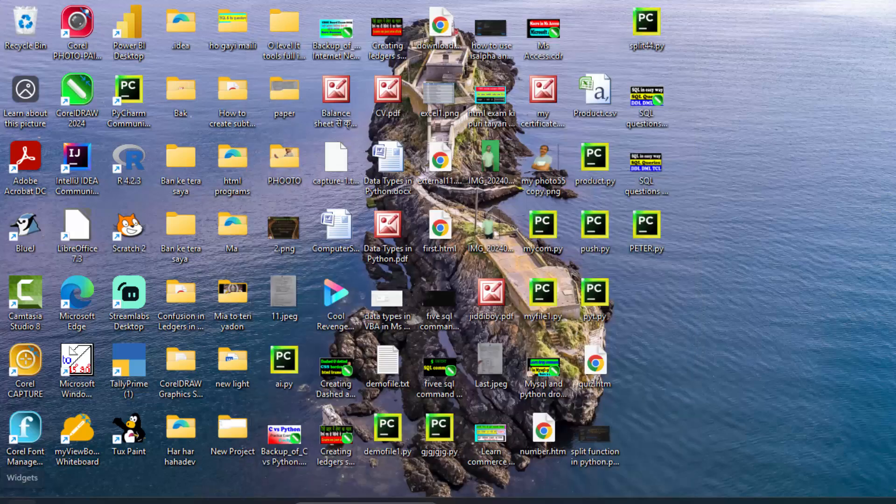
{"action": "left_click", "coordinate": [23, 502]}
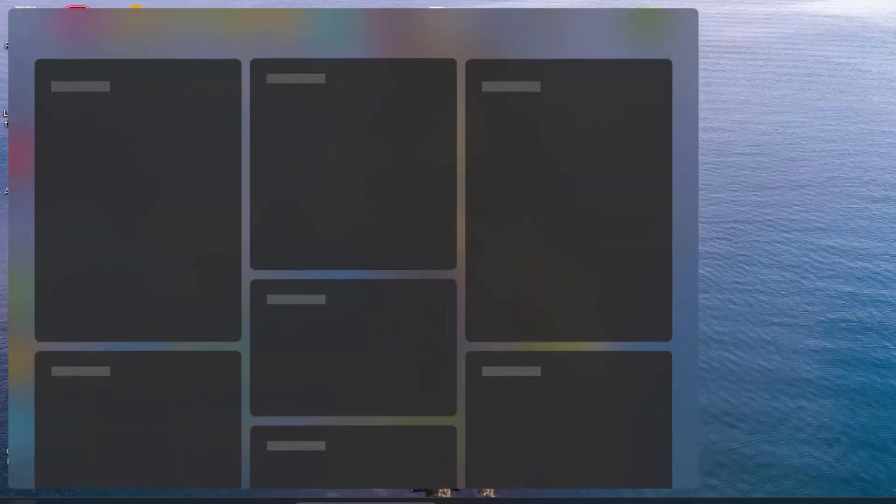
{"action": "left_click", "coordinate": [23, 502]}
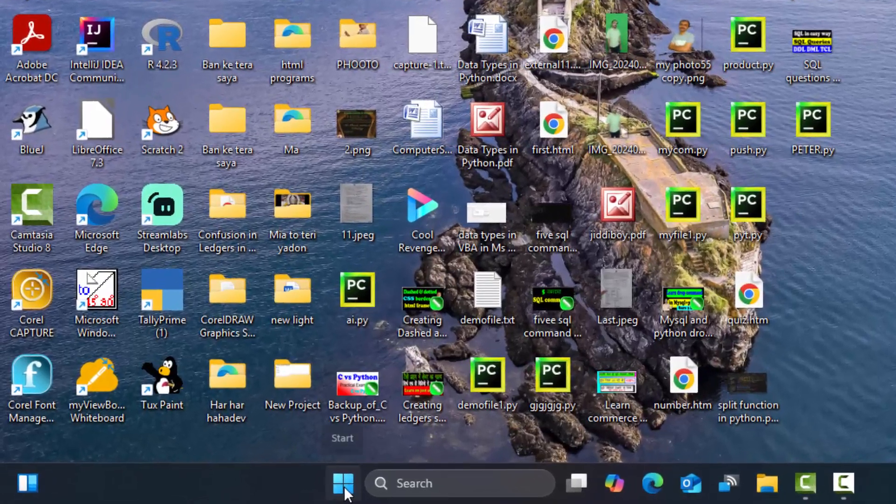
Search the installed apps for "word" and dismiss the search
{"action": "left_click", "coordinate": [344, 485]}
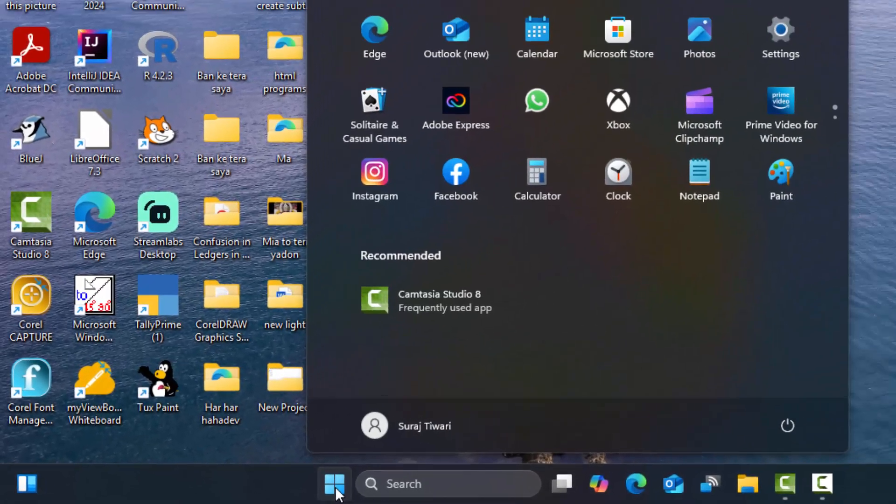
{"action": "type", "text": "word"}
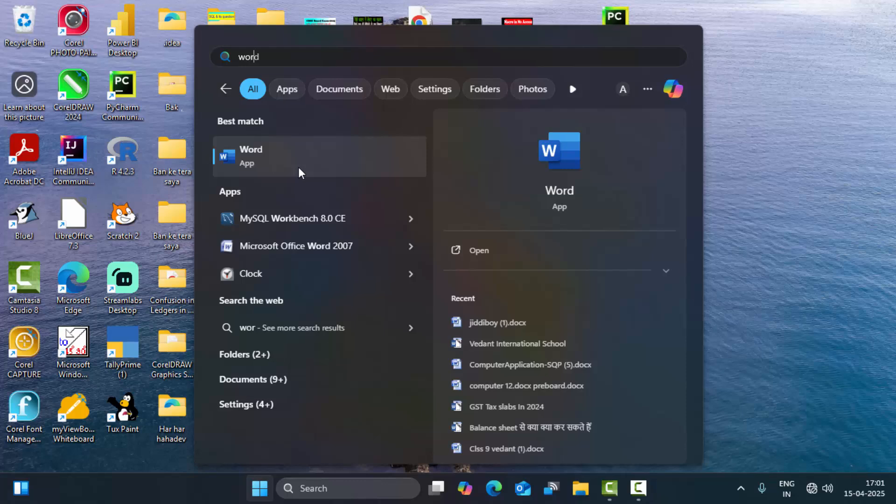
{"action": "left_click", "coordinate": [846, 187]}
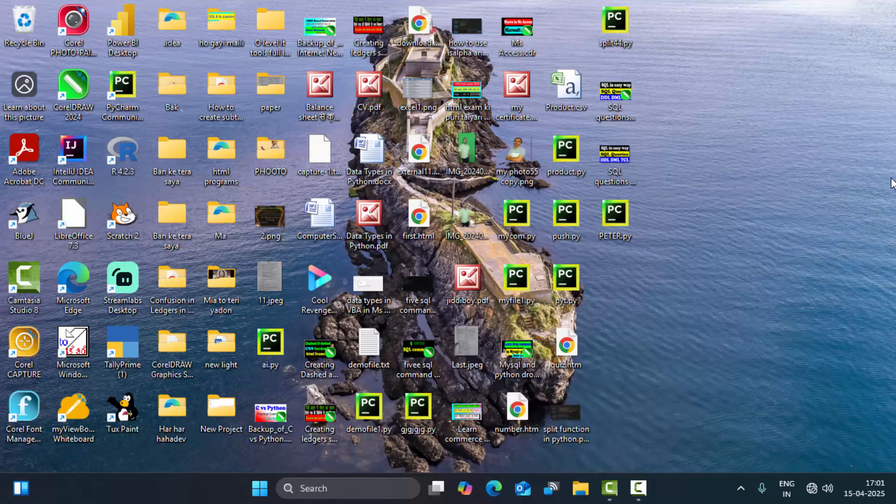
Launch Word with the Run command winword, create a blank document and close it again
{"action": "key", "text": "super+r"}
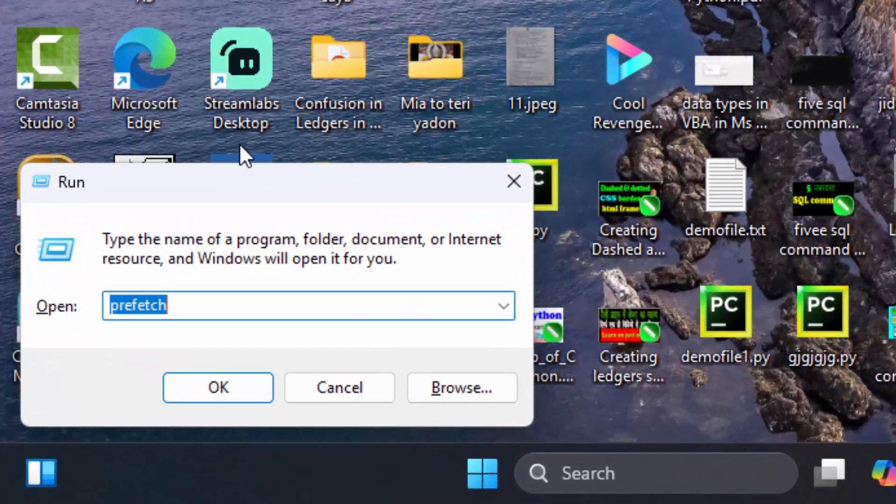
{"action": "left_click_drag", "start_coordinate": [259, 180], "coordinate": [464, 100]}
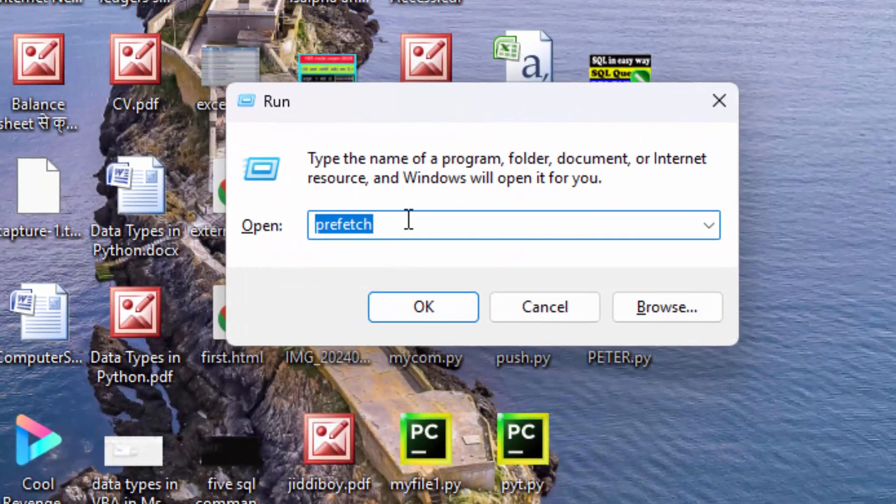
{"action": "left_click", "coordinate": [409, 219]}
{"action": "key", "text": "BackSpace"}
{"action": "key", "text": "BackSpace"}
{"action": "key", "text": "BackSpace"}
{"action": "key", "text": "BackSpace"}
{"action": "key", "text": "BackSpace"}
{"action": "key", "text": "BackSpace"}
{"action": "key", "text": "BackSpace"}
{"action": "key", "text": "BackSpace"}
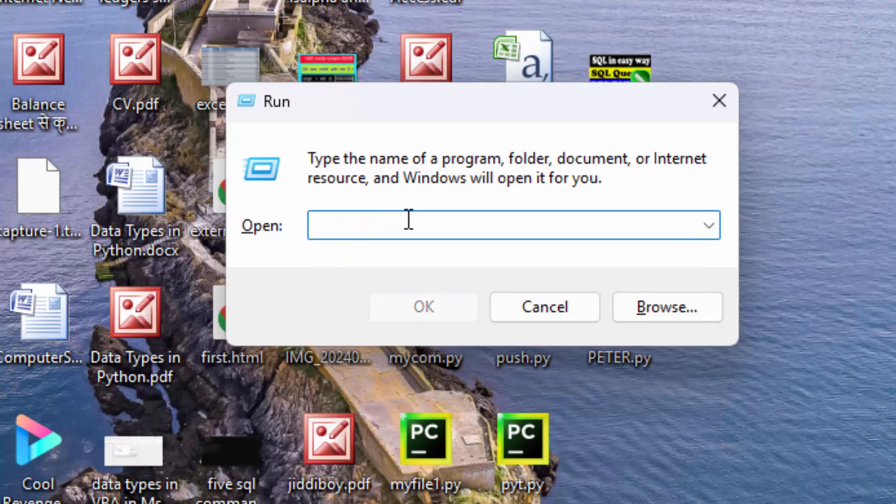
{"action": "type", "text": "win"}
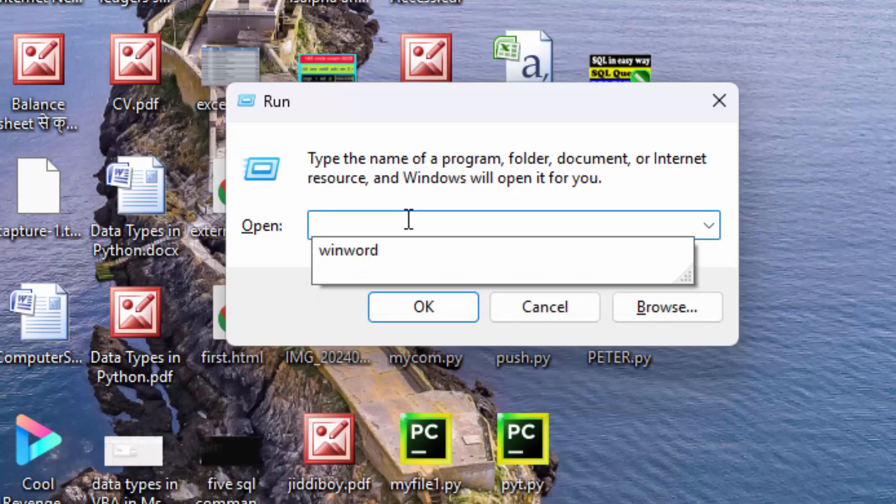
{"action": "key", "text": "Down"}
{"action": "key", "text": "Return"}
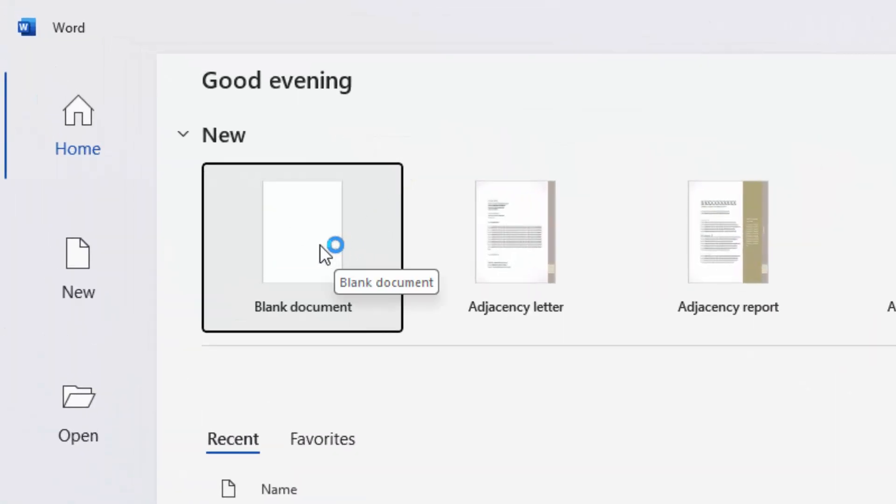
{"action": "left_click", "coordinate": [322, 252]}
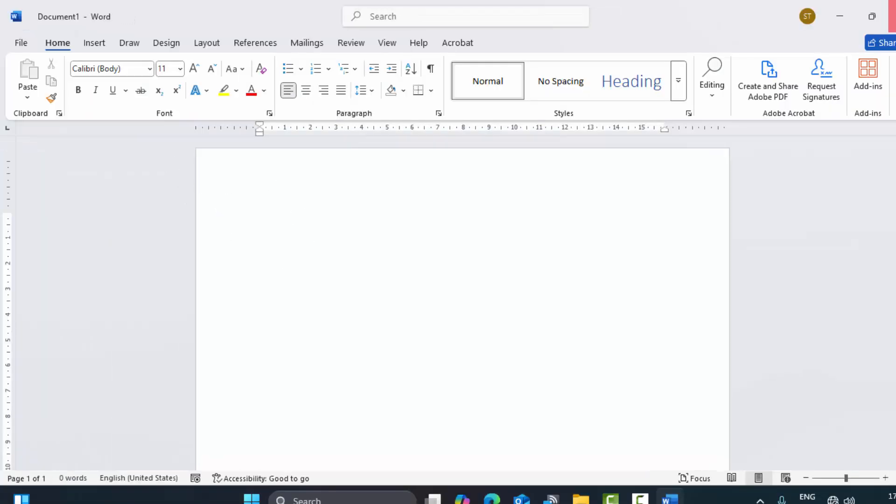
{"action": "left_click", "coordinate": [893, 17]}
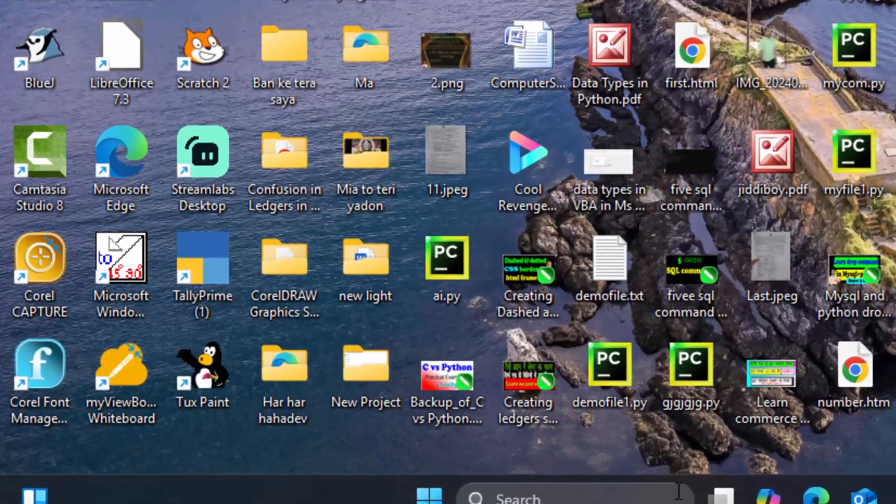
Run winword again and create a document from the Adjacency letter template
{"action": "key", "text": "super+r"}
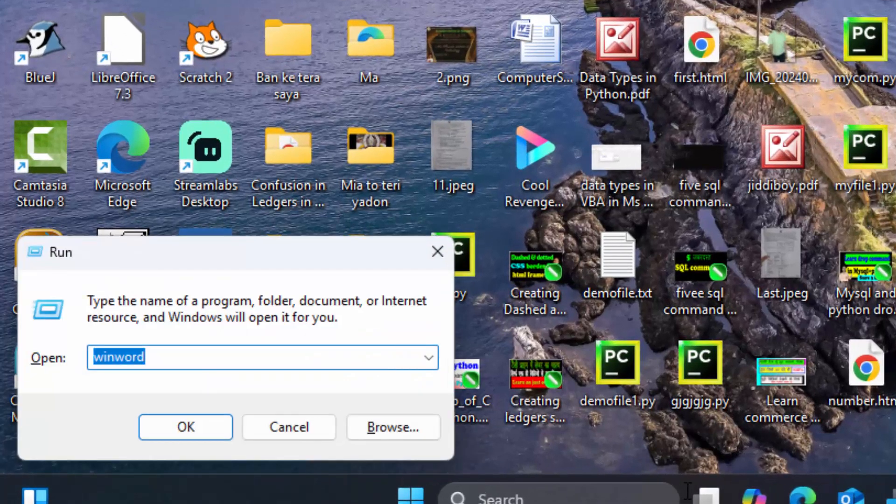
{"action": "key", "text": "Return"}
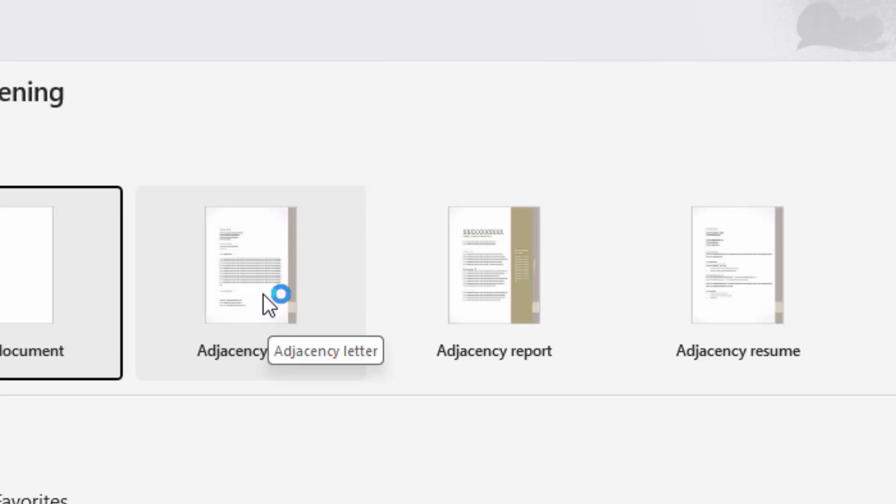
{"action": "left_click", "coordinate": [263, 295]}
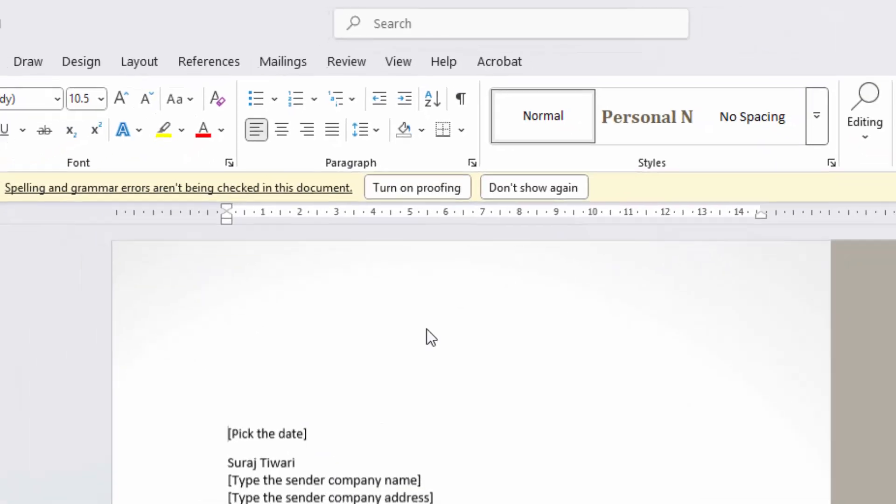
Look through the letter template's placeholder text and close the document
{"action": "scroll", "coordinate": [448, 350], "scroll_direction": "down", "scroll_amount": 5}
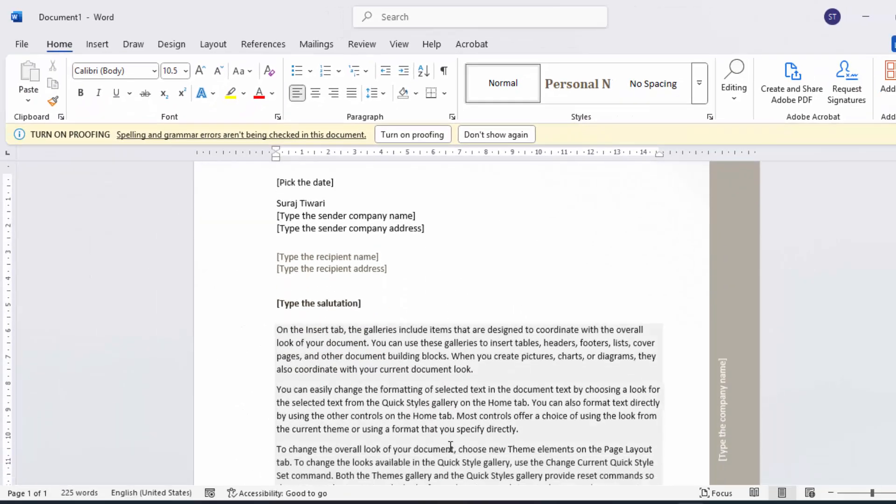
{"action": "scroll", "coordinate": [462, 435], "scroll_direction": "down", "scroll_amount": 6}
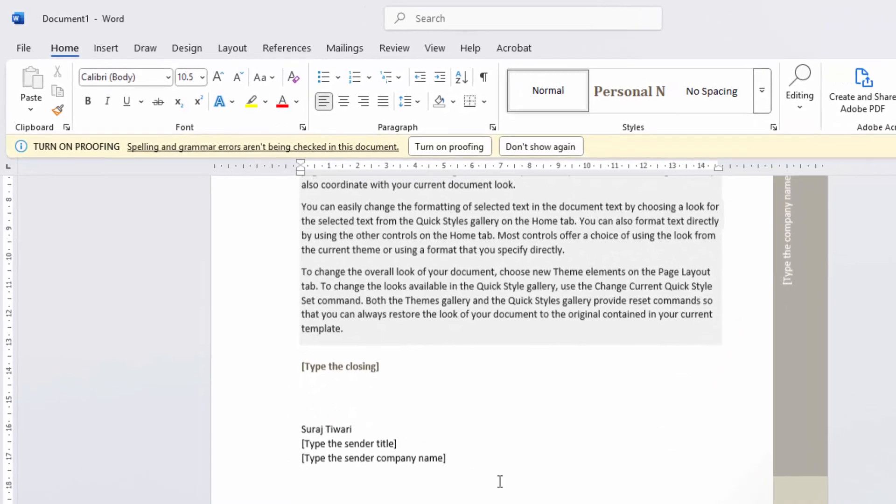
{"action": "scroll", "coordinate": [541, 327], "scroll_direction": "up", "scroll_amount": 3}
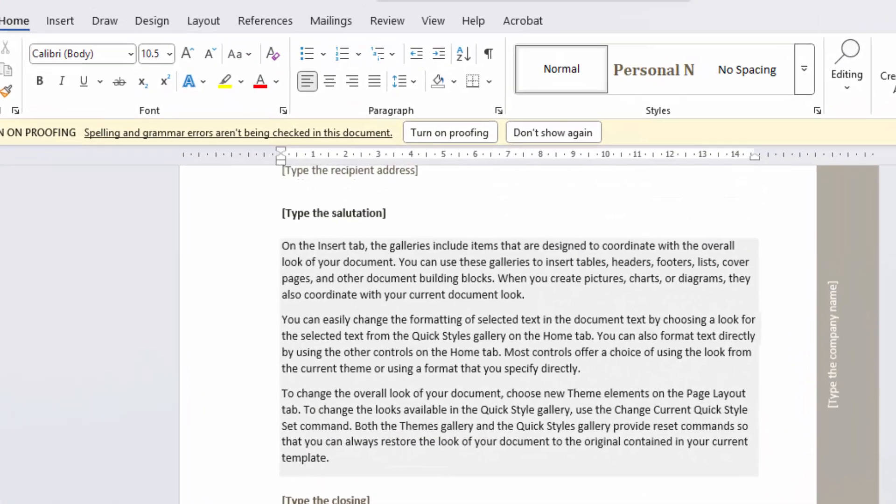
{"action": "scroll", "coordinate": [467, 327], "scroll_direction": "up", "scroll_amount": 5}
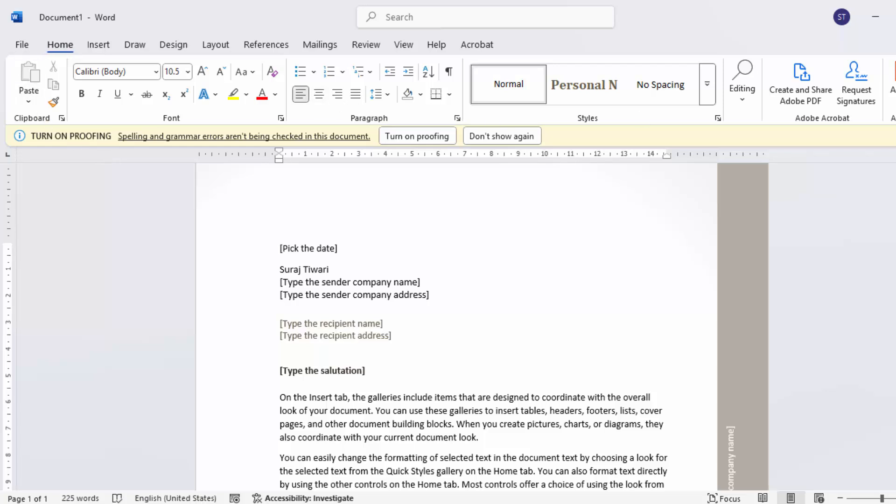
{"action": "key", "text": "ctrl+w"}
{"action": "left_click", "coordinate": [526, 336]}
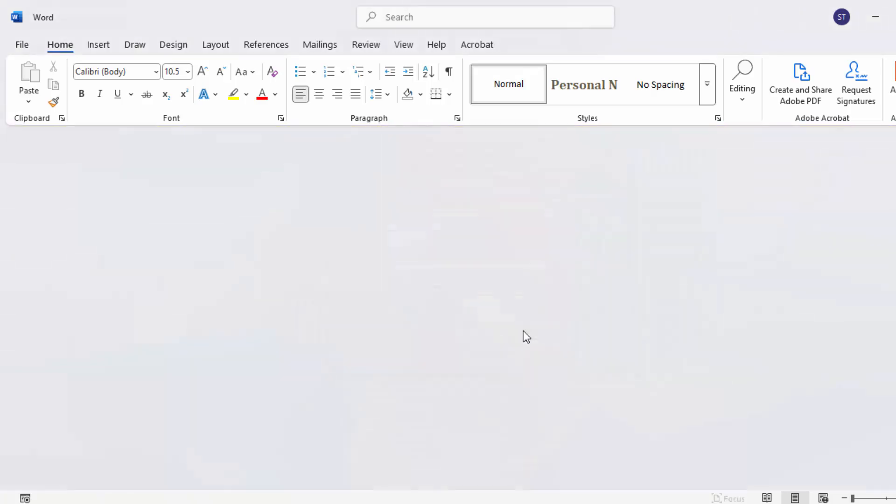
Search for "word" among the installed apps, launch Word and create a blank document
{"action": "left_click", "coordinate": [274, 502]}
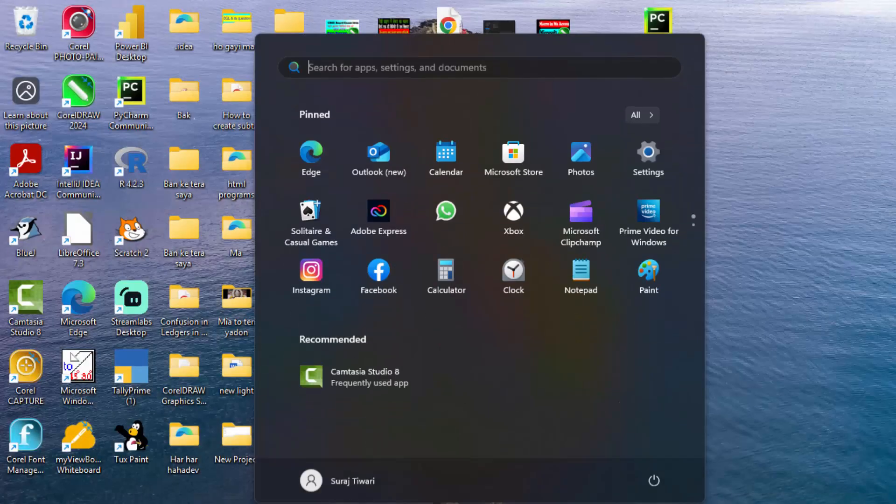
{"action": "type", "text": "word"}
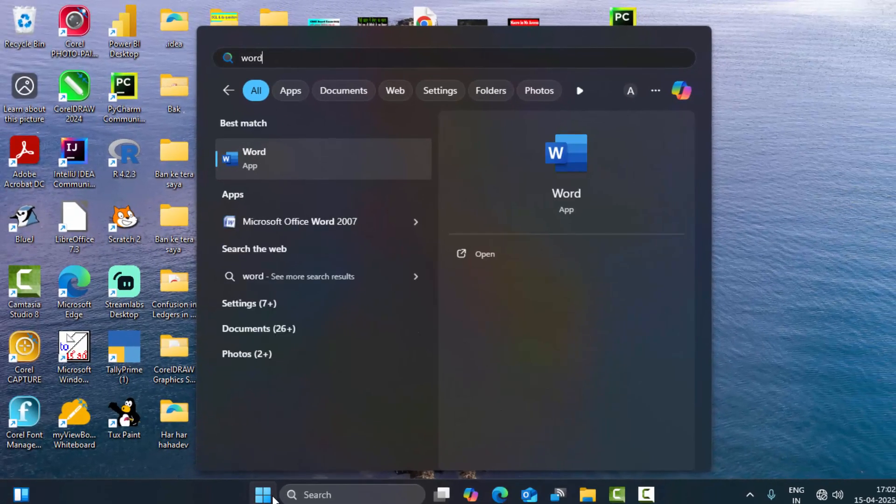
{"action": "key", "text": "Return"}
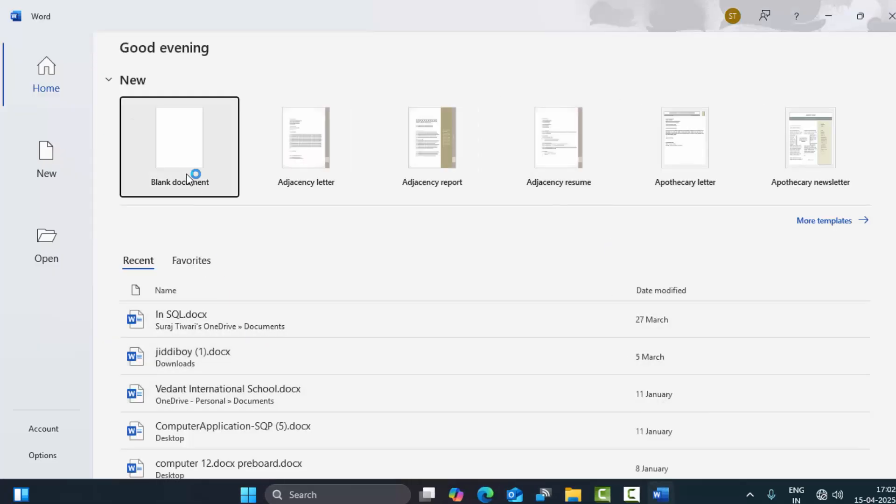
{"action": "left_click", "coordinate": [189, 154]}
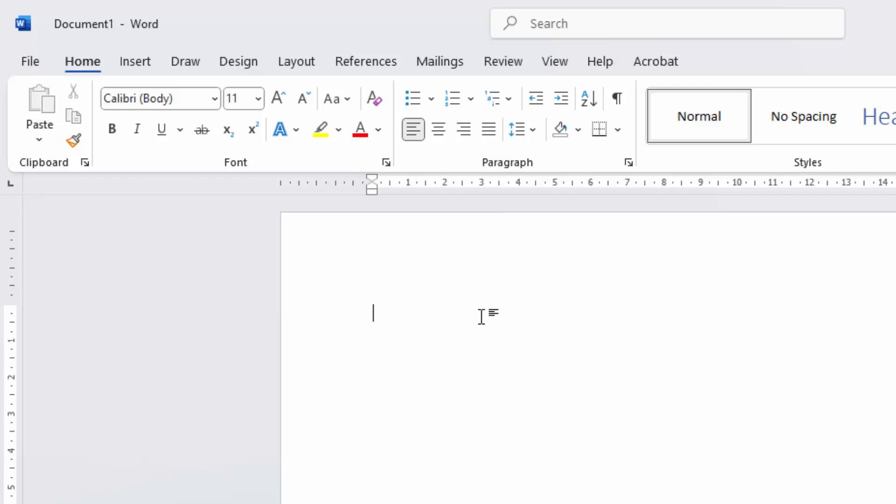
Insert sample paragraphs into the blank document with =rand()
{"action": "type", "text": "=rand"}
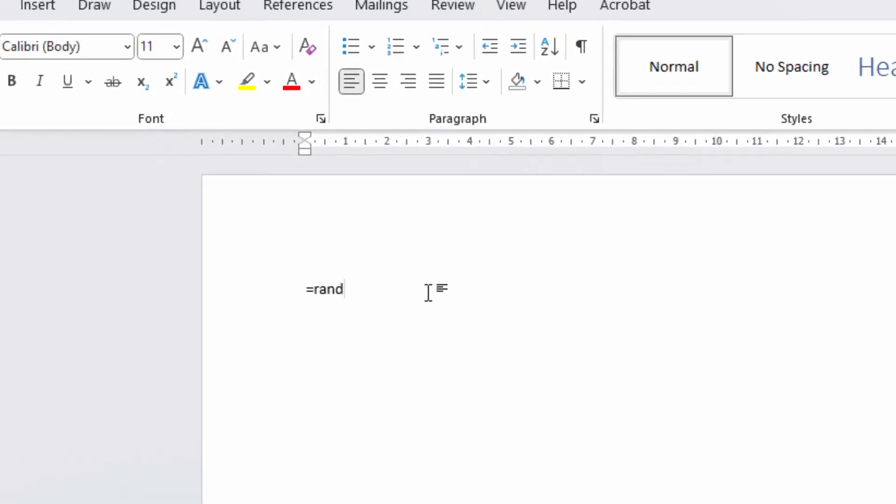
{"action": "type", "text": "()"}
{"action": "key", "text": "Return"}
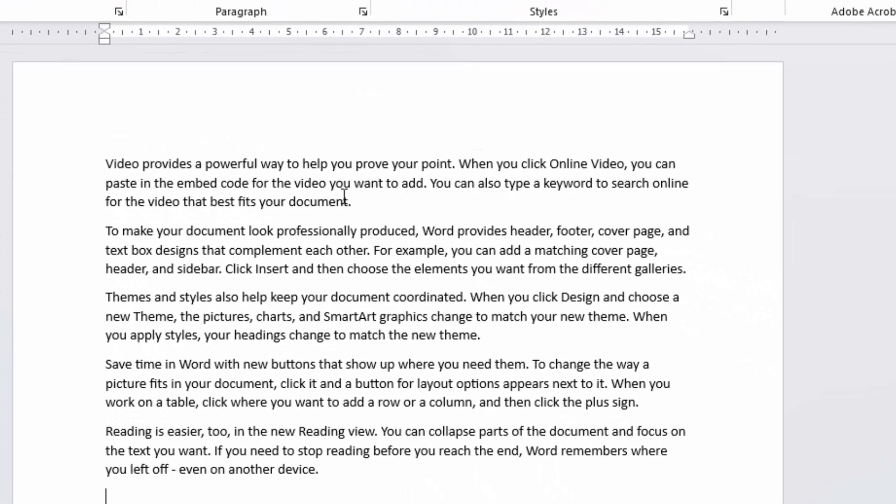
Make the first paragraph, starting with "Video provides a powerful way", bold
{"action": "left_click_drag", "start_coordinate": [356, 203], "coordinate": [69, 129]}
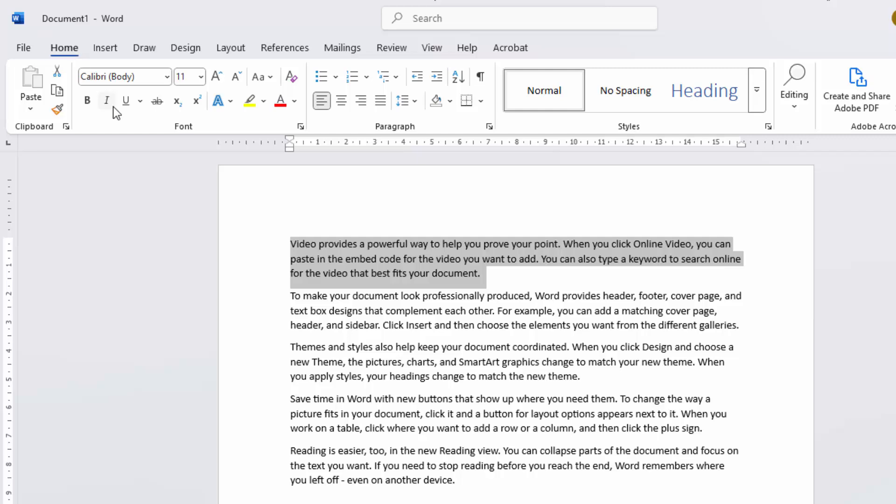
{"action": "left_click", "coordinate": [86, 102]}
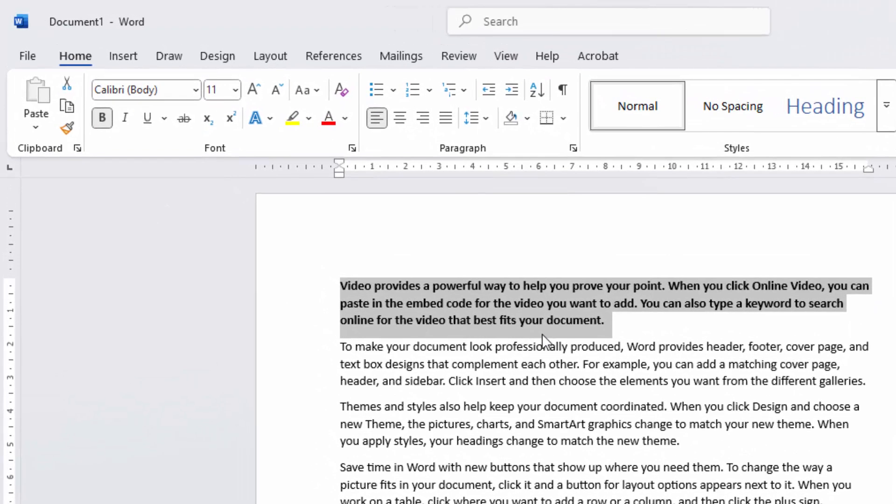
{"action": "left_click", "coordinate": [609, 332]}
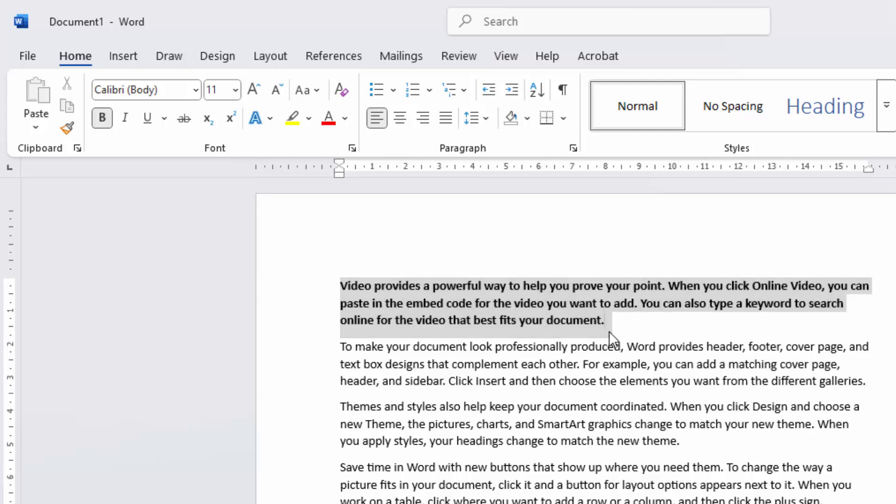
Apply italic and underline to the first paragraph
{"action": "left_click_drag", "start_coordinate": [611, 324], "coordinate": [308, 292]}
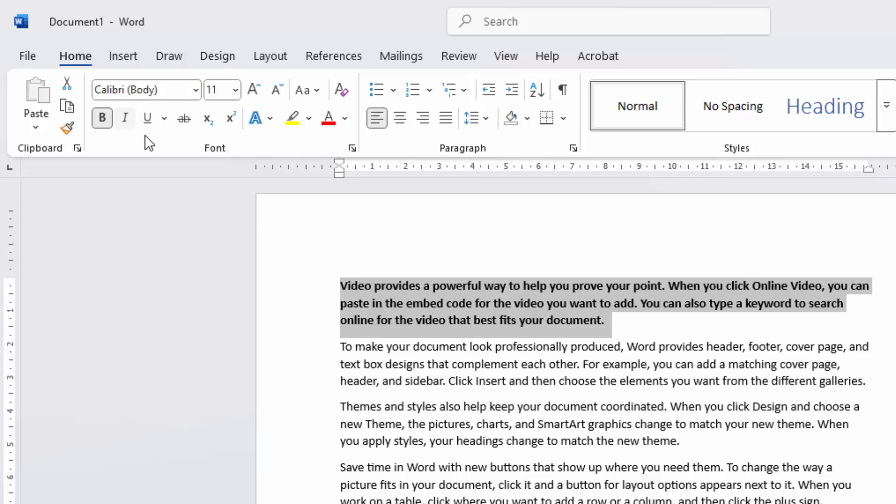
{"action": "left_click", "coordinate": [125, 119]}
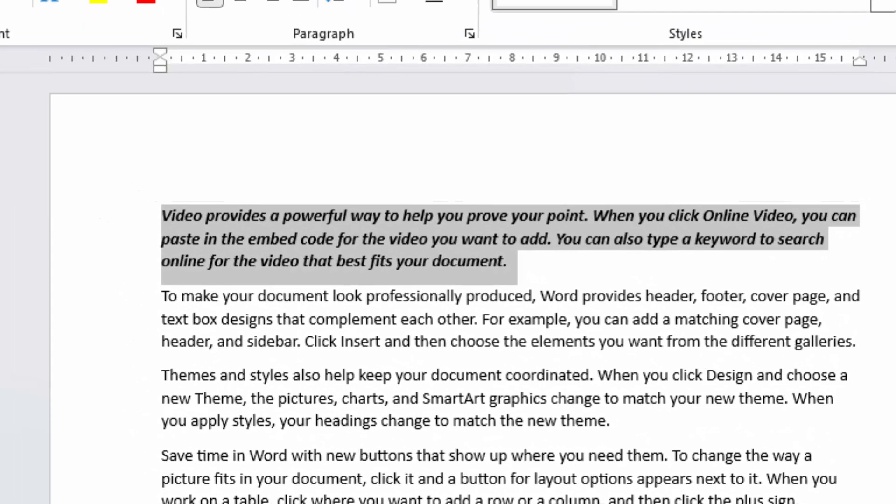
{"action": "key", "text": "ctrl+u"}
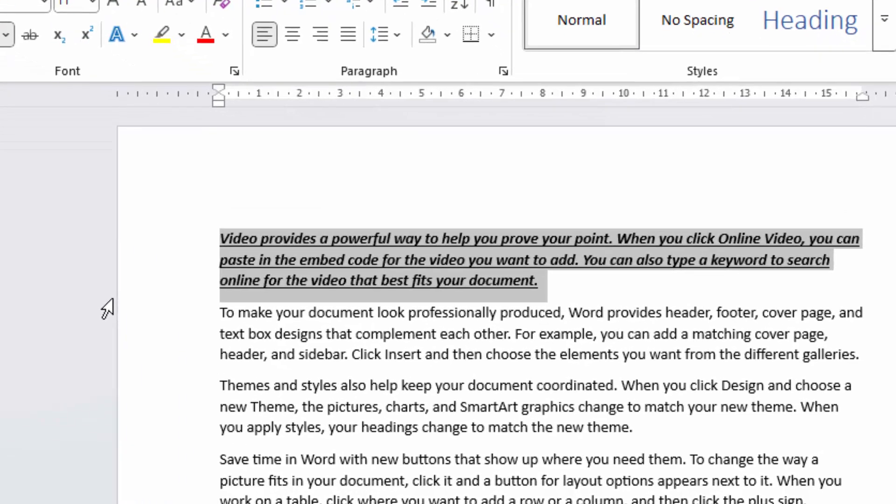
{"action": "key", "text": "ctrl+b"}
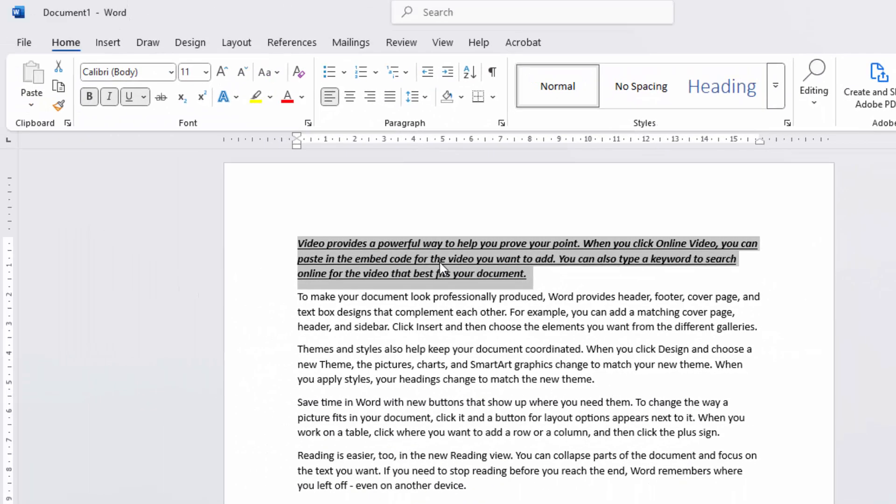
{"action": "right_click", "coordinate": [362, 245]}
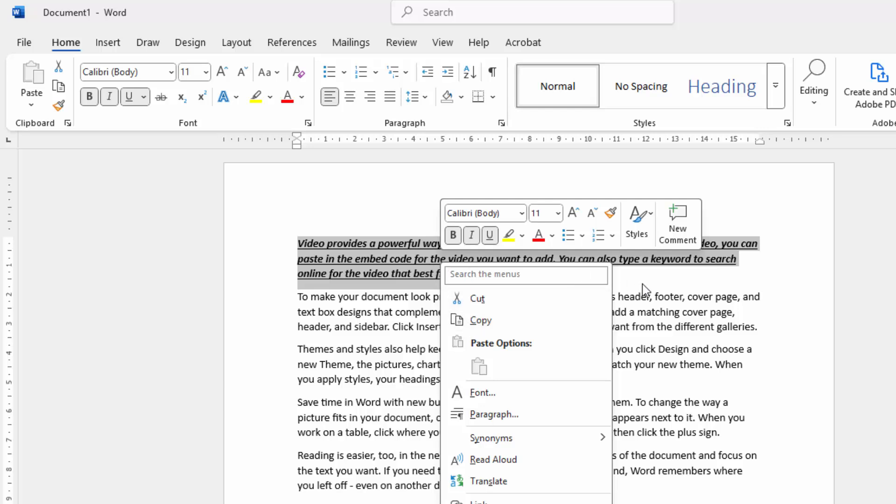
{"action": "left_click", "coordinate": [626, 277]}
{"action": "left_click", "coordinate": [544, 277]}
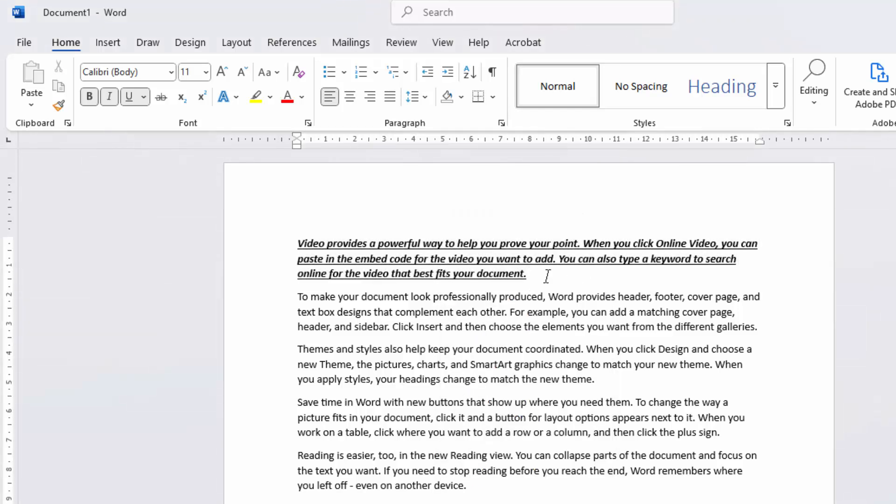
Select the whole first paragraph, starting with "Video provides a powerful way", from its end back to its beginning
{"action": "left_click_drag", "start_coordinate": [544, 276], "coordinate": [291, 247]}
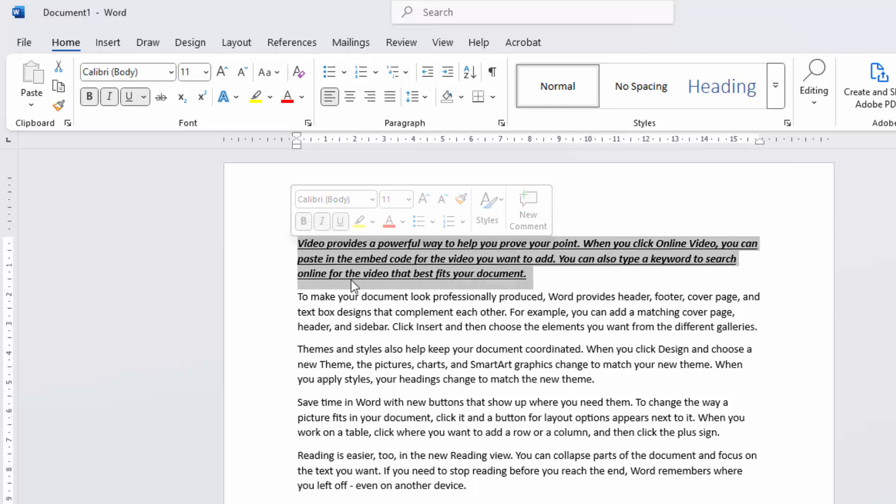
{"action": "left_click", "coordinate": [546, 274]}
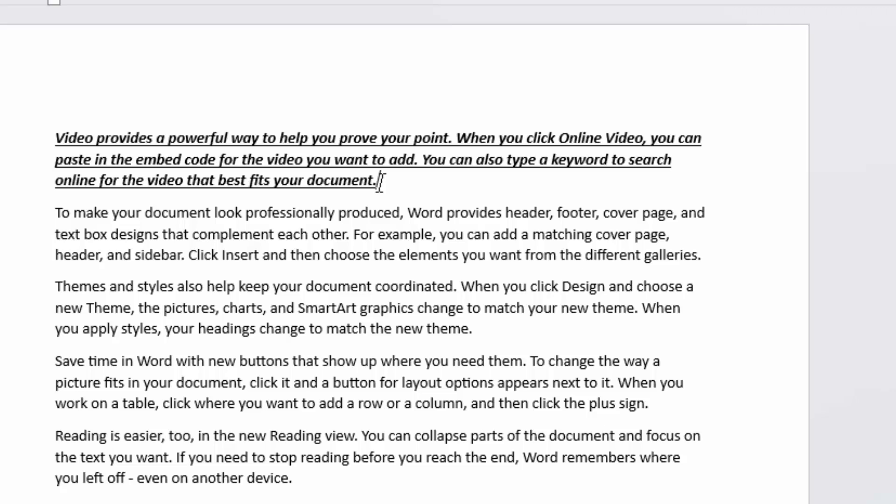
{"action": "left_click_drag", "start_coordinate": [383, 182], "coordinate": [56, 139]}
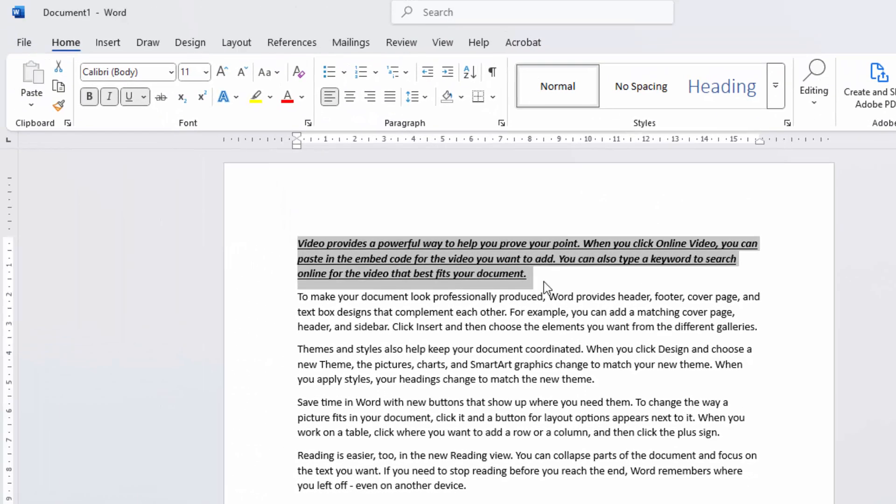
Extend a selection character by character from the end of the first paragraph to its start, and copy the paragraph
{"action": "left_click", "coordinate": [544, 281]}
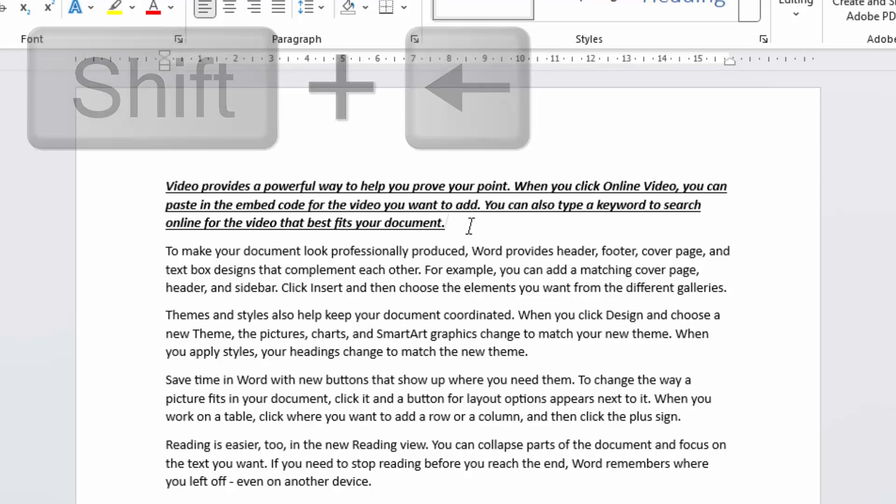
{"action": "key", "text": "shift+Left"}
{"action": "key", "text": "shift+Left"}
{"action": "key", "text": "shift+Left"}
{"action": "key", "text": "shift+Left"}
{"action": "key", "text": "shift+Left"}
{"action": "key", "text": "shift+Left"}
{"action": "key", "text": "shift+Left"}
{"action": "key", "text": "shift+Left"}
{"action": "key", "text": "shift+Left"}
{"action": "key", "text": "shift+Left"}
{"action": "key", "text": "shift+Left"}
{"action": "key", "text": "shift+Left"}
{"action": "key", "text": "shift+Left"}
{"action": "key", "text": "shift+Left"}
{"action": "key", "text": "shift+Left"}
{"action": "key", "text": "shift+Left"}
{"action": "key", "text": "shift+Left"}
{"action": "key", "text": "shift+Left"}
{"action": "key", "text": "shift+Left"}
{"action": "key", "text": "shift+Left"}
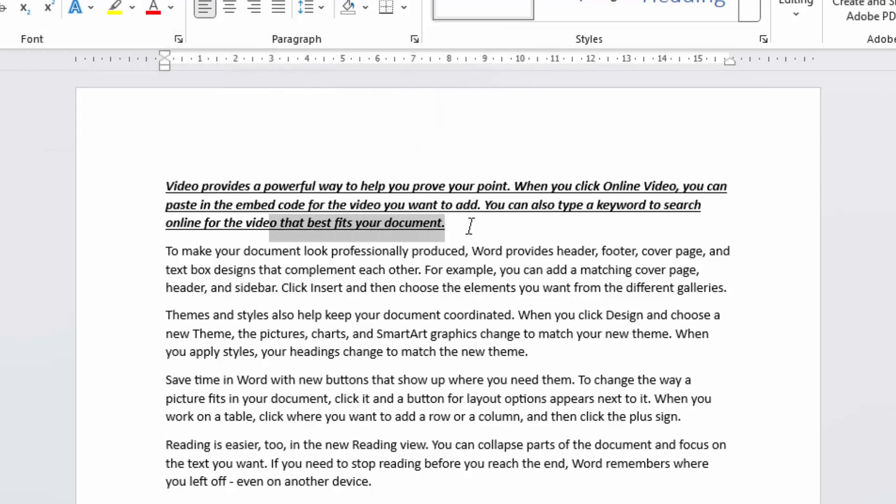
{"action": "key", "text": "shift+Left"}
{"action": "key", "text": "shift+Left"}
{"action": "key", "text": "shift+Left"}
{"action": "key", "text": "shift+Left"}
{"action": "key", "text": "shift+Left"}
{"action": "key", "text": "shift+Left"}
{"action": "key", "text": "shift+Left"}
{"action": "key", "text": "shift+Left"}
{"action": "key", "text": "shift+Left"}
{"action": "key", "text": "shift+Left"}
{"action": "key", "text": "shift+Left"}
{"action": "key", "text": "shift+Left"}
{"action": "key", "text": "shift+Left"}
{"action": "key", "text": "shift+Left"}
{"action": "key", "text": "shift+Left"}
{"action": "key", "text": "shift+Left"}
{"action": "key", "text": "shift+Left"}
{"action": "key", "text": "shift+Left"}
{"action": "key", "text": "shift+Left"}
{"action": "key", "text": "shift+Left"}
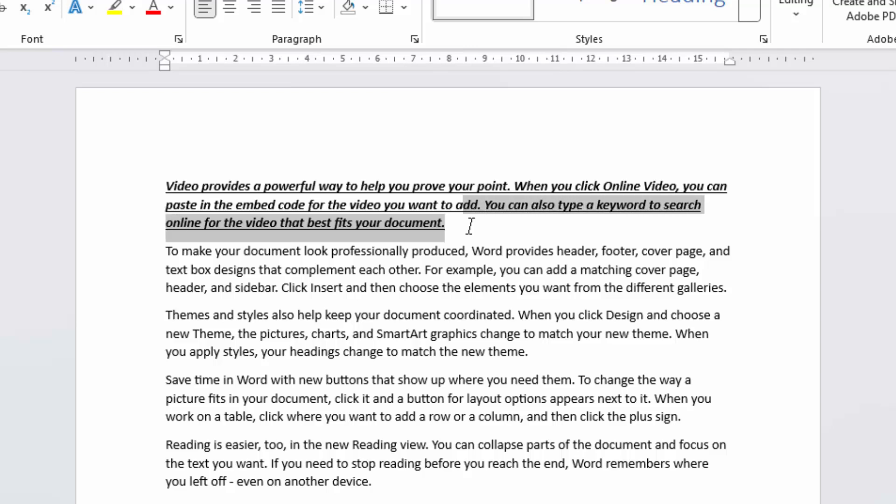
{"action": "key", "text": "shift+Left"}
{"action": "key", "text": "shift+Left"}
{"action": "key", "text": "shift+Left"}
{"action": "key", "text": "shift+Left"}
{"action": "key", "text": "shift+Left"}
{"action": "key", "text": "shift+Left"}
{"action": "key", "text": "shift+Left"}
{"action": "key", "text": "shift+Left"}
{"action": "key", "text": "shift+Left"}
{"action": "key", "text": "shift+Left"}
{"action": "key", "text": "shift+Left"}
{"action": "key", "text": "shift+Left"}
{"action": "key", "text": "shift+Left"}
{"action": "key", "text": "shift+Left"}
{"action": "key", "text": "shift+Left"}
{"action": "key", "text": "shift+Left"}
{"action": "key", "text": "shift+Left"}
{"action": "key", "text": "shift+Left"}
{"action": "key", "text": "shift+Left"}
{"action": "key", "text": "shift+Left"}
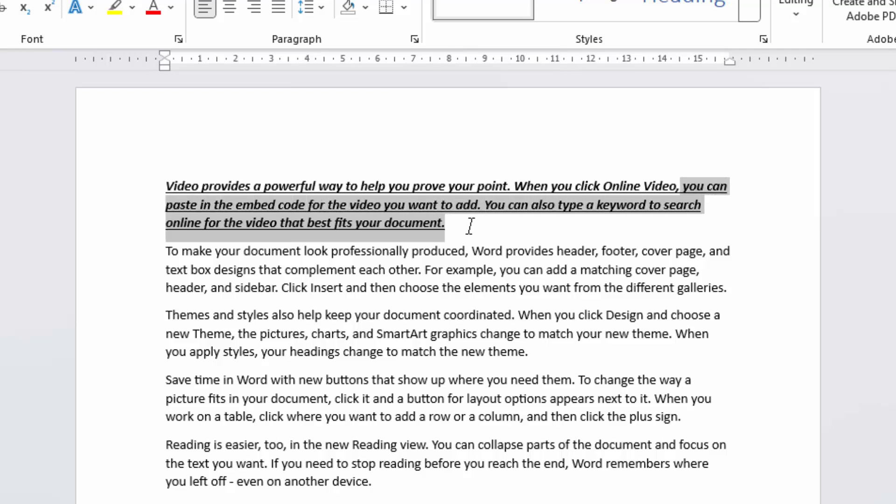
{"action": "key", "text": "shift+Left"}
{"action": "key", "text": "shift+Left"}
{"action": "key", "text": "shift+Left"}
{"action": "key", "text": "shift+Left"}
{"action": "key", "text": "shift+Left"}
{"action": "key", "text": "shift+Left"}
{"action": "key", "text": "shift+Left"}
{"action": "key", "text": "shift+Left"}
{"action": "key", "text": "shift+Left"}
{"action": "key", "text": "shift+Left"}
{"action": "key", "text": "shift+Left"}
{"action": "key", "text": "shift+Left"}
{"action": "key", "text": "shift+Left"}
{"action": "key", "text": "shift+Left"}
{"action": "key", "text": "shift+Left"}
{"action": "key", "text": "shift+Left"}
{"action": "key", "text": "shift+Left"}
{"action": "key", "text": "shift+Left"}
{"action": "key", "text": "shift+Left"}
{"action": "key", "text": "shift+Left"}
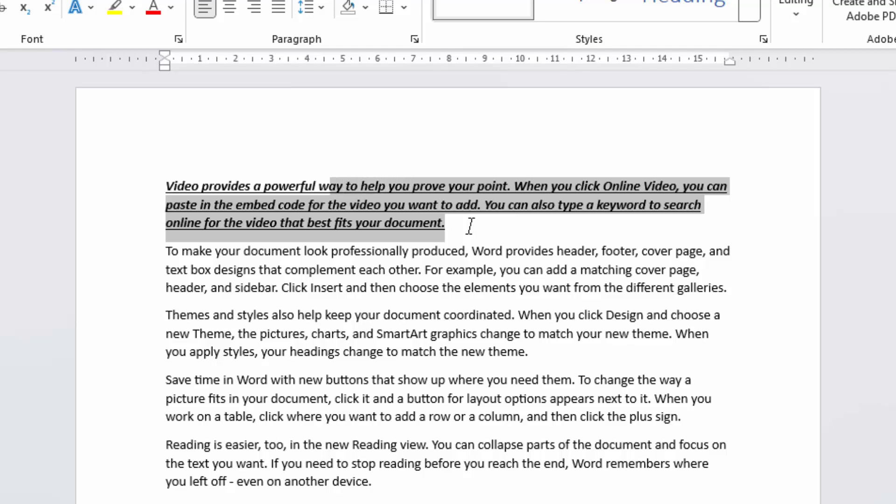
{"action": "key", "text": "shift+Left"}
{"action": "key", "text": "shift+Left"}
{"action": "key", "text": "shift+Left"}
{"action": "key", "text": "shift+Left"}
{"action": "key", "text": "shift+Left"}
{"action": "key", "text": "shift+Left"}
{"action": "key", "text": "shift+Left"}
{"action": "key", "text": "shift+Left"}
{"action": "key", "text": "shift+Left"}
{"action": "key", "text": "shift+Left"}
{"action": "key", "text": "shift+Left"}
{"action": "key", "text": "shift+Left"}
{"action": "key", "text": "shift+Left"}
{"action": "key", "text": "shift+Left"}
{"action": "key", "text": "shift+Left"}
{"action": "key", "text": "shift+Left"}
{"action": "key", "text": "shift+Left"}
{"action": "key", "text": "shift+Left"}
{"action": "key", "text": "shift+Left"}
{"action": "key", "text": "shift+Left"}
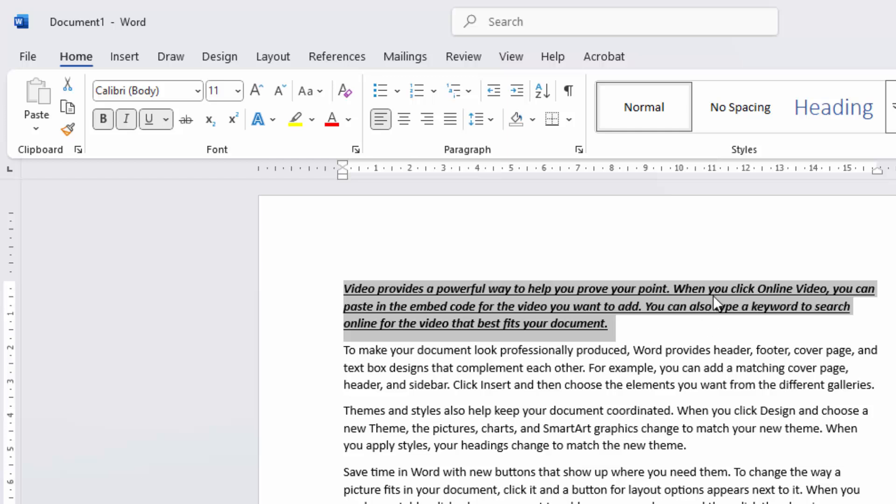
{"action": "key", "text": "ctrl+c"}
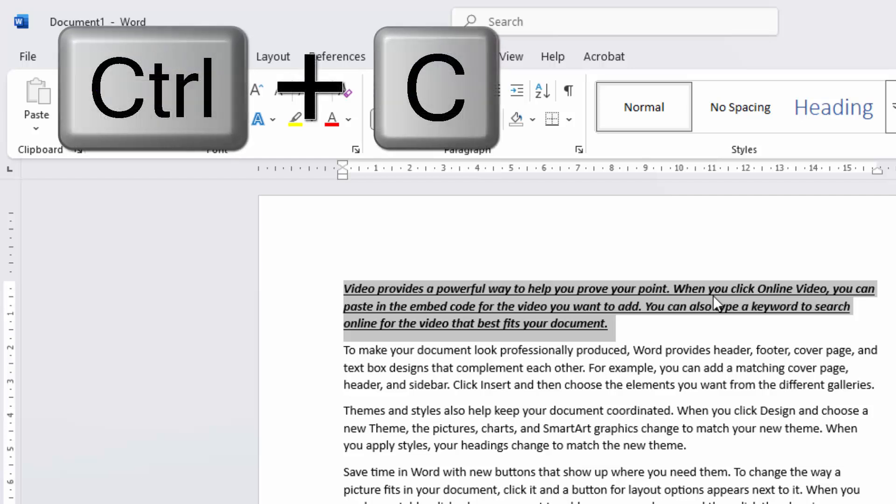
{"action": "right_click", "coordinate": [577, 295]}
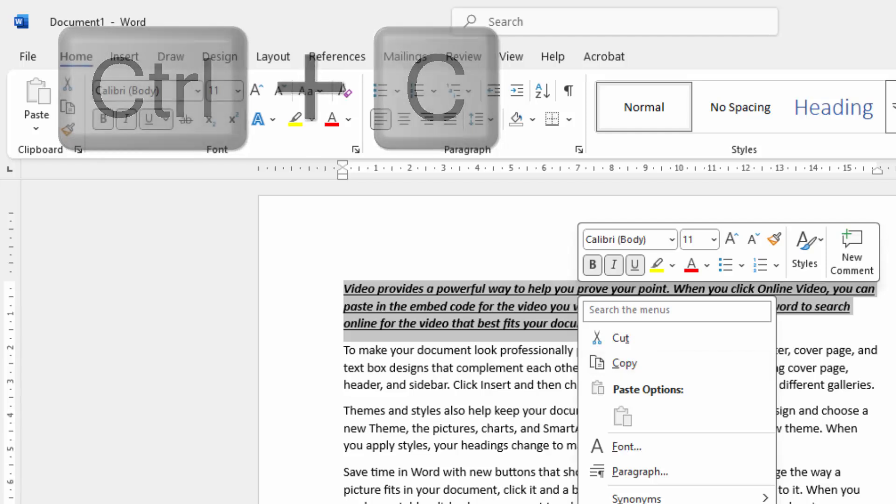
{"action": "key", "text": "Escape"}
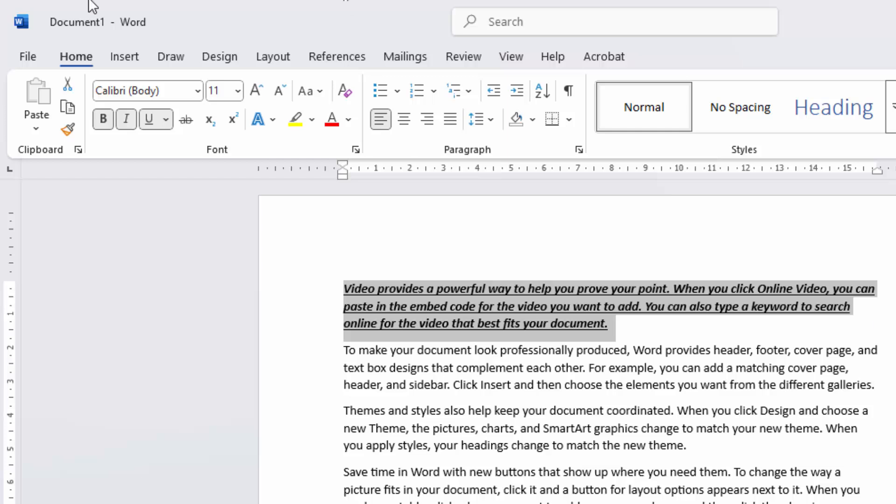
{"action": "left_click", "coordinate": [70, 108]}
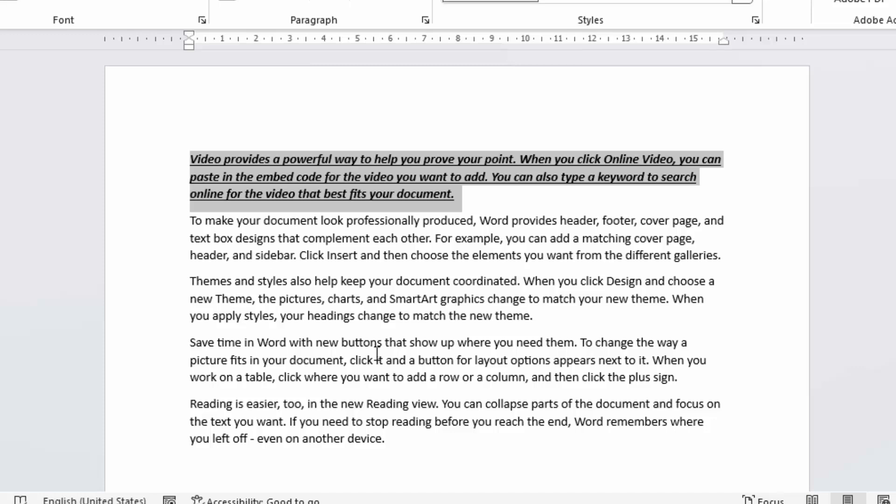
Paste the copied paragraph on a new line directly below the first paragraph
{"action": "left_click", "coordinate": [472, 201]}
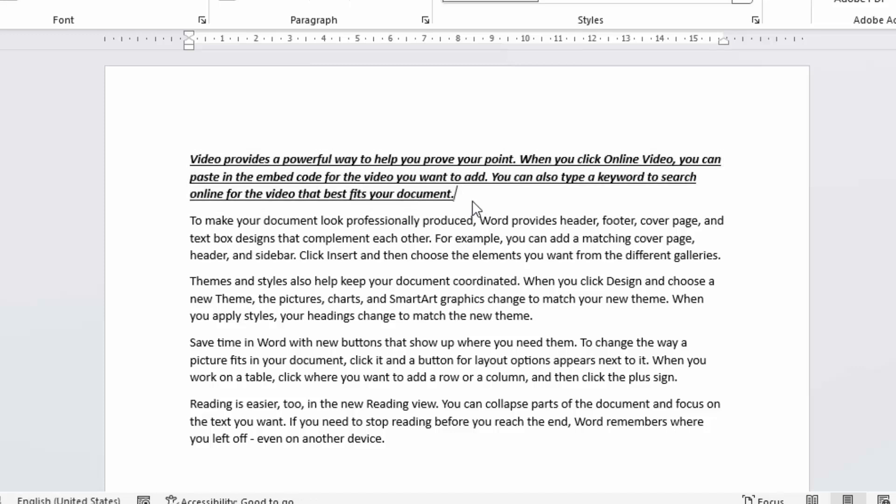
{"action": "key", "text": "Return"}
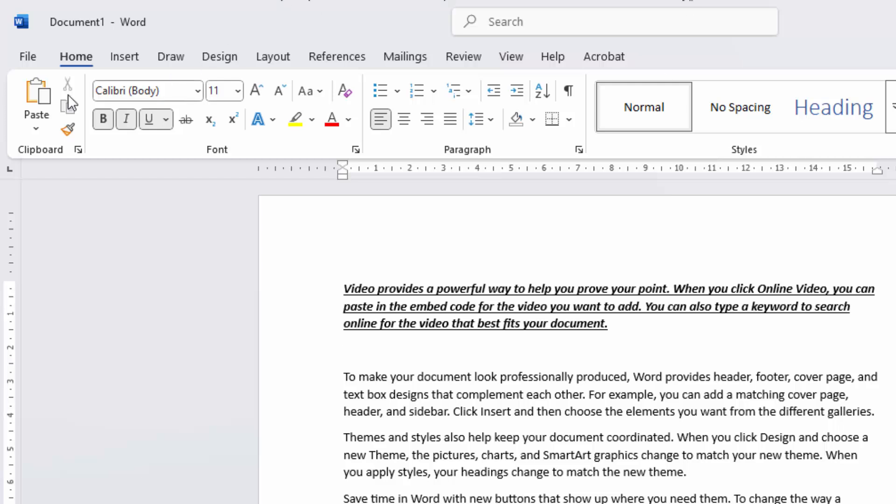
{"action": "left_click", "coordinate": [37, 93]}
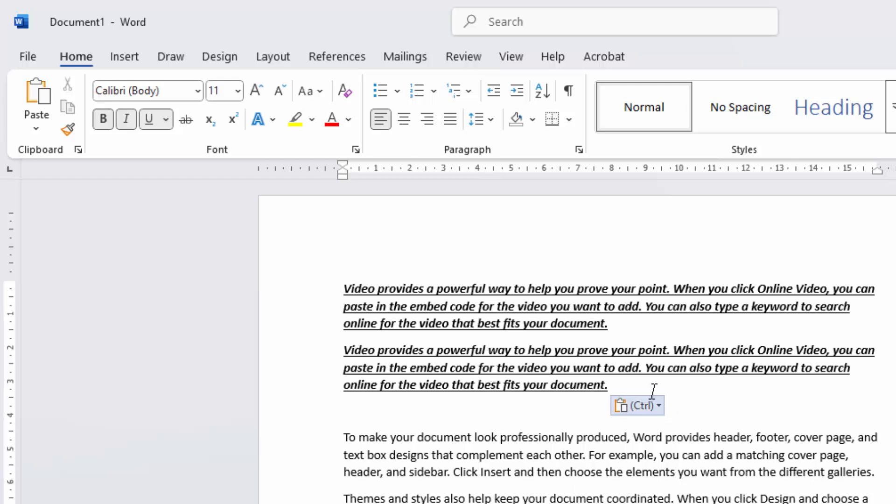
Cut the duplicate "Video provides a powerful way" paragraph that sits directly below the original
{"action": "left_click", "coordinate": [637, 385]}
{"action": "left_click_drag", "start_coordinate": [610, 385], "coordinate": [340, 357]}
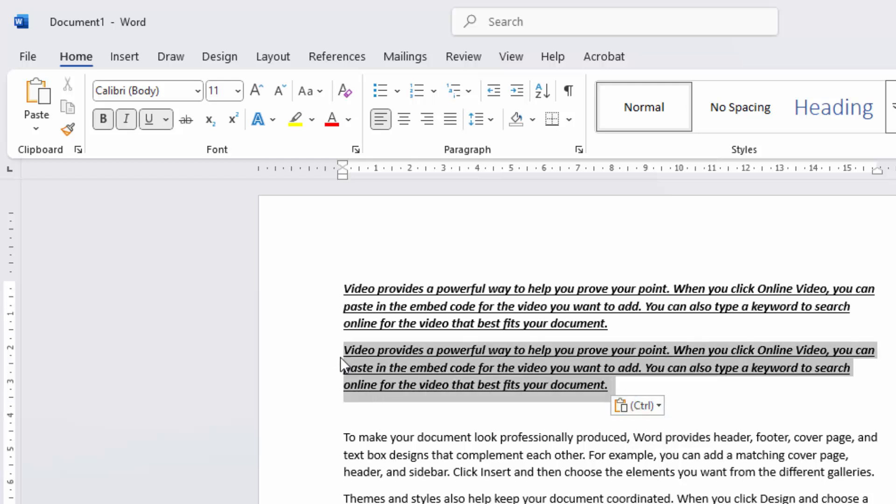
{"action": "right_click", "coordinate": [382, 363]}
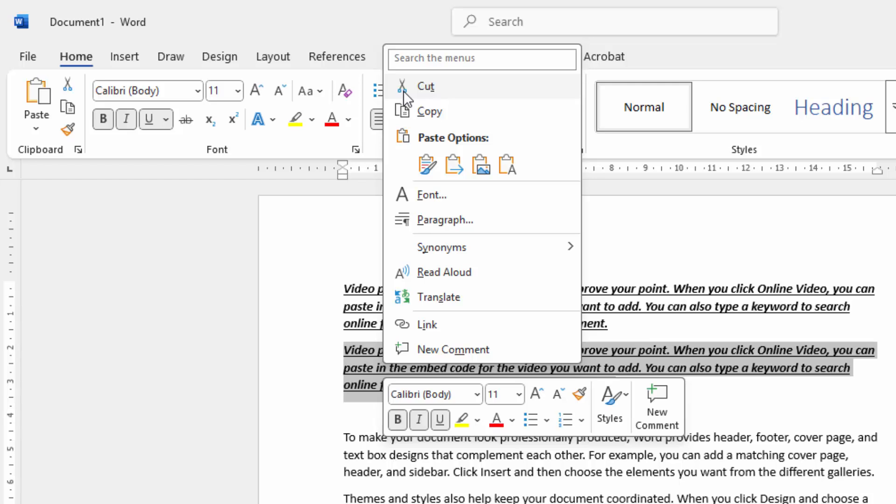
{"action": "key", "text": "ctrl+v"}
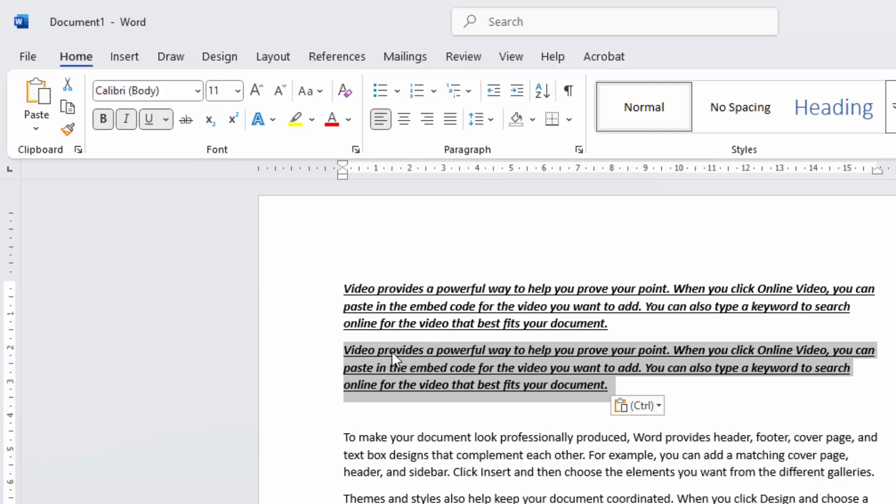
{"action": "left_click", "coordinate": [486, 367]}
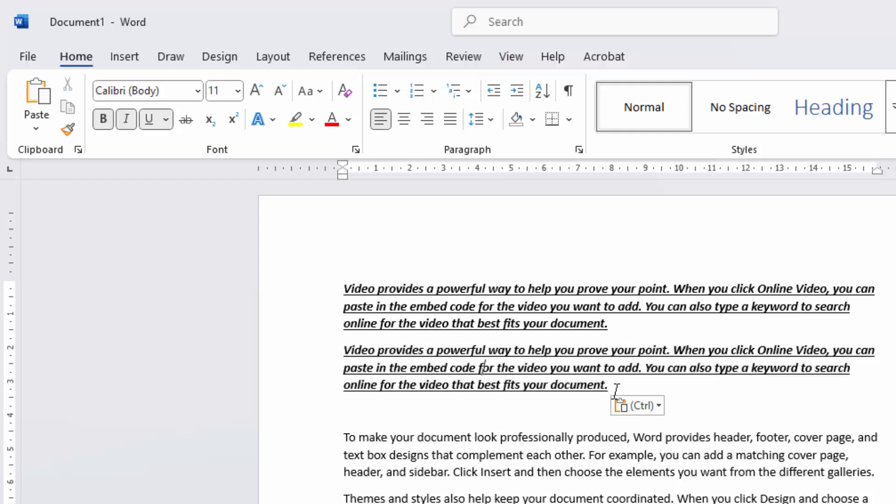
{"action": "left_click_drag", "start_coordinate": [616, 390], "coordinate": [320, 355]}
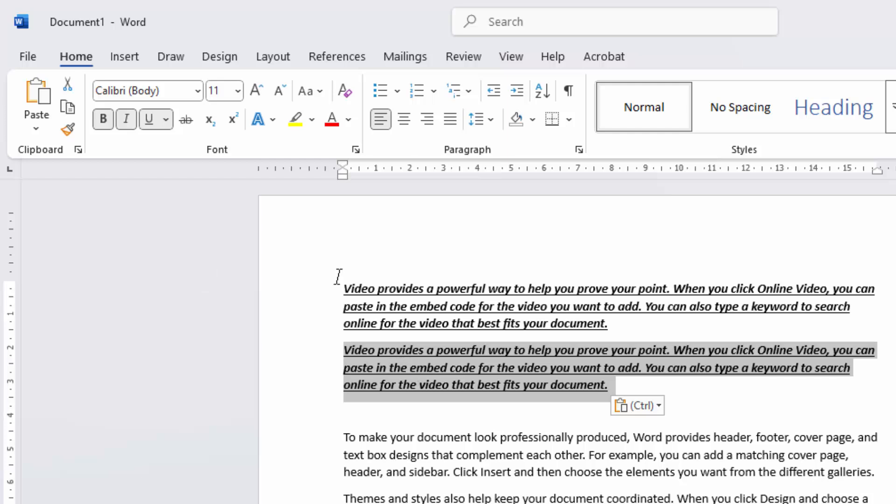
{"action": "left_click", "coordinate": [68, 87]}
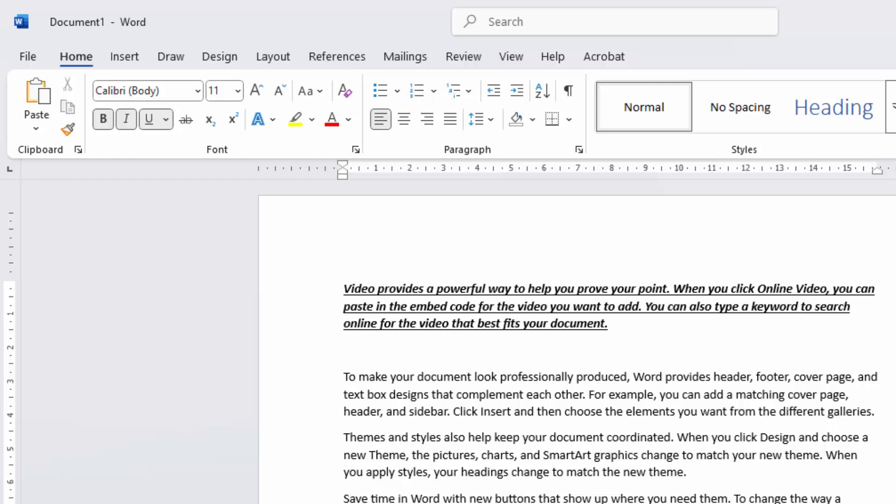
{"action": "left_click", "coordinate": [712, 467]}
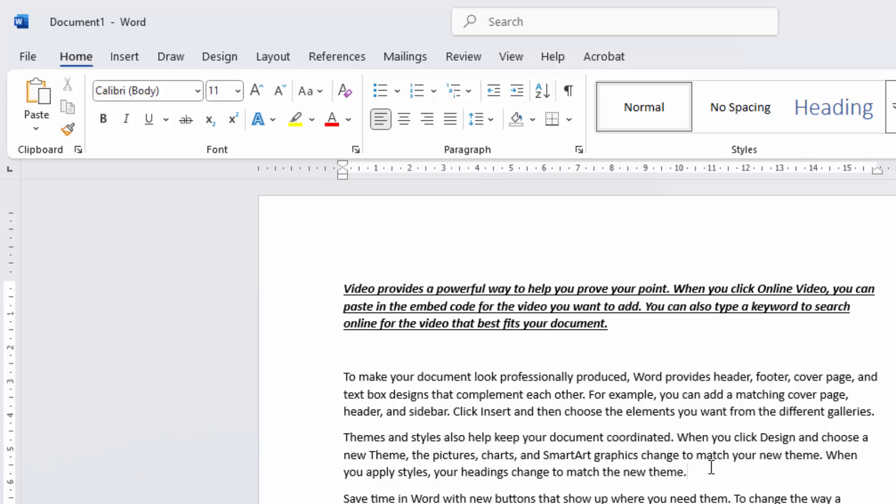
{"action": "key", "text": "Return"}
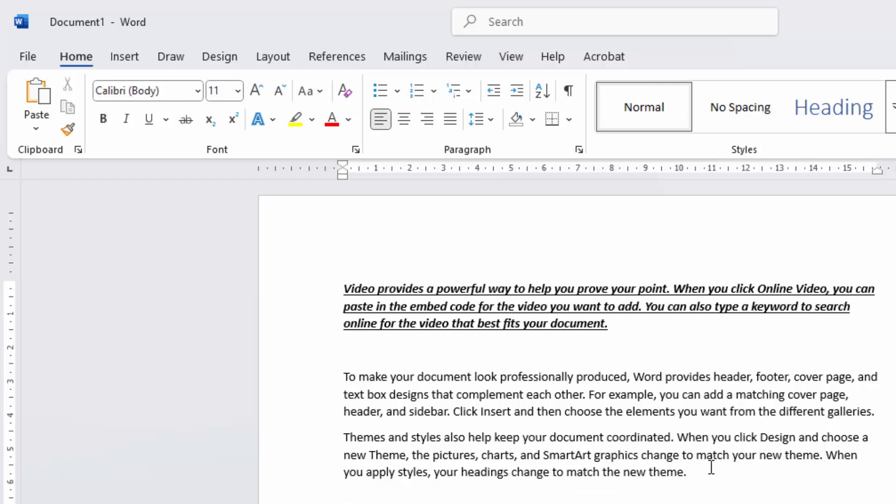
{"action": "key", "text": "BackSpace"}
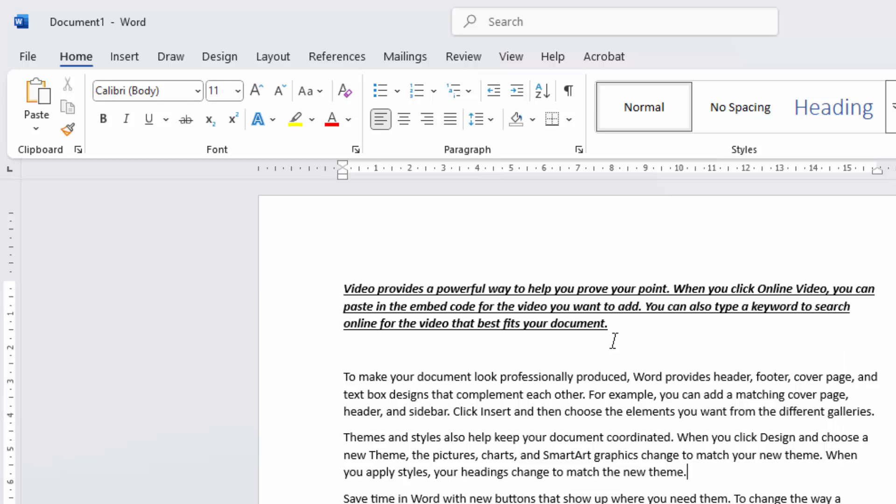
Paste the cut paragraph on a new line after the paragraph starting with "Themes and styles also help"
{"action": "left_click", "coordinate": [627, 316]}
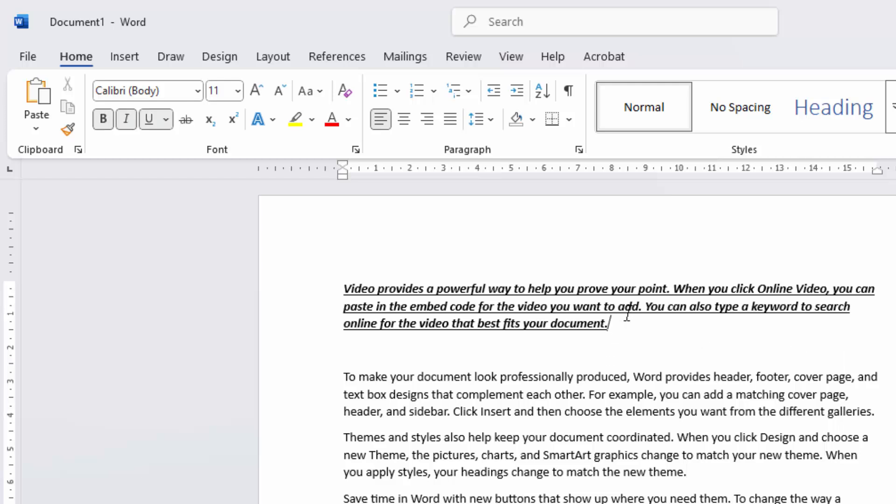
{"action": "key", "text": "Down"}
{"action": "key", "text": "Down"}
{"action": "key", "text": "Down"}
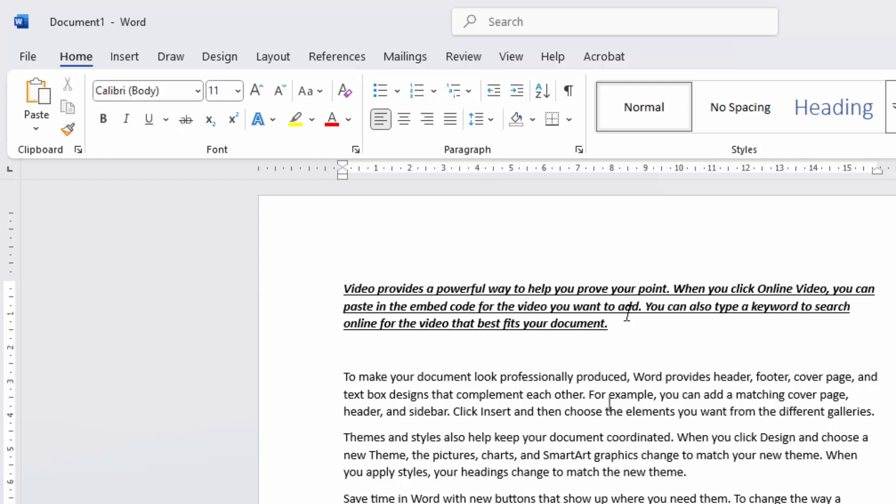
{"action": "key", "text": "Down"}
{"action": "key", "text": "Down"}
{"action": "key", "text": "Down"}
{"action": "key", "text": "Down"}
{"action": "key", "text": "Right"}
{"action": "key", "text": "Right"}
{"action": "key", "text": "Right"}
{"action": "key", "text": "Right"}
{"action": "key", "text": "Right"}
{"action": "key", "text": "Right"}
{"action": "key", "text": "Right"}
{"action": "key", "text": "Right"}
{"action": "key", "text": "Right"}
{"action": "key", "text": "Right"}
{"action": "key", "text": "Right"}
{"action": "key", "text": "Right"}
{"action": "key", "text": "Right"}
{"action": "key", "text": "Return"}
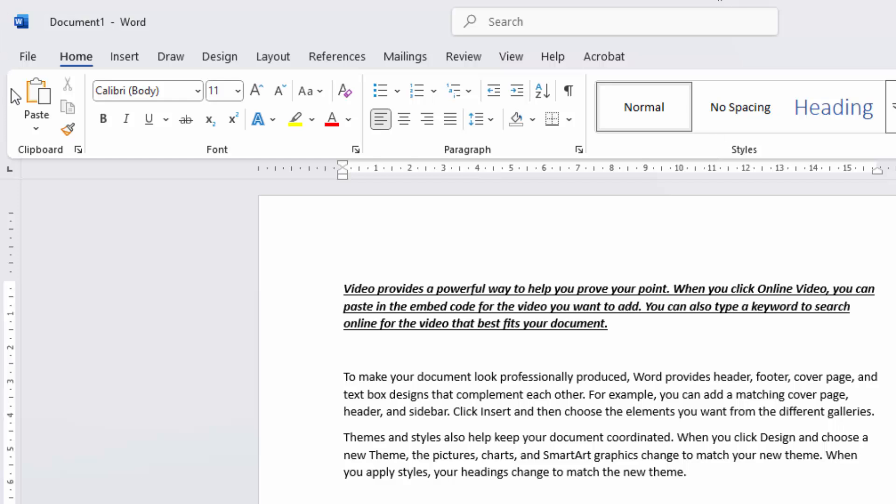
{"action": "left_click", "coordinate": [37, 91]}
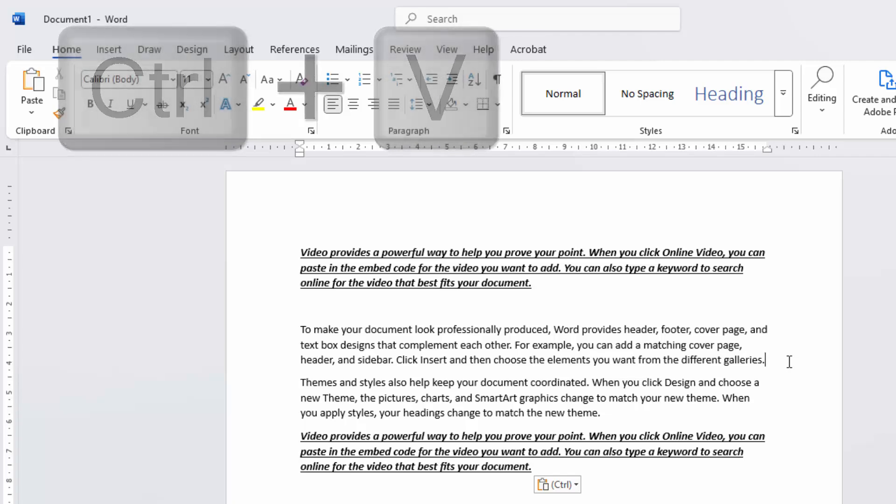
Paste the paragraph again on a new line after the one starting with "To make your document look", and bring up the paste options
{"action": "key", "text": "Return"}
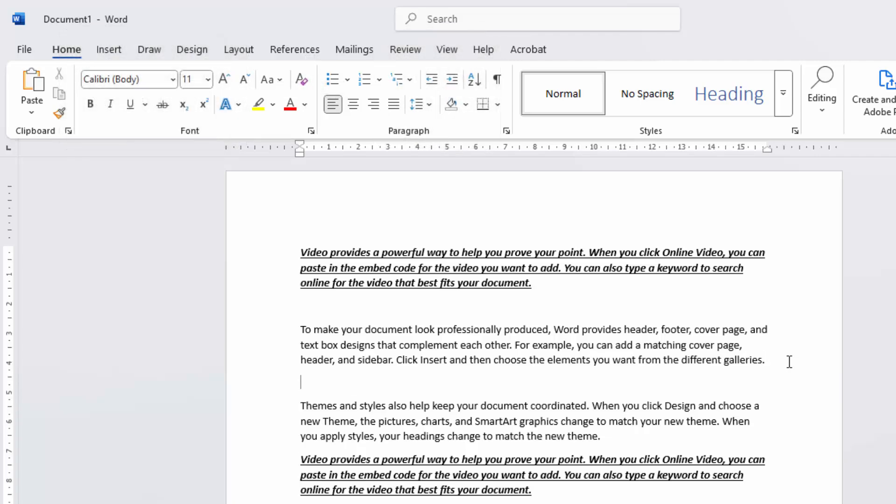
{"action": "key", "text": "ctrl+v"}
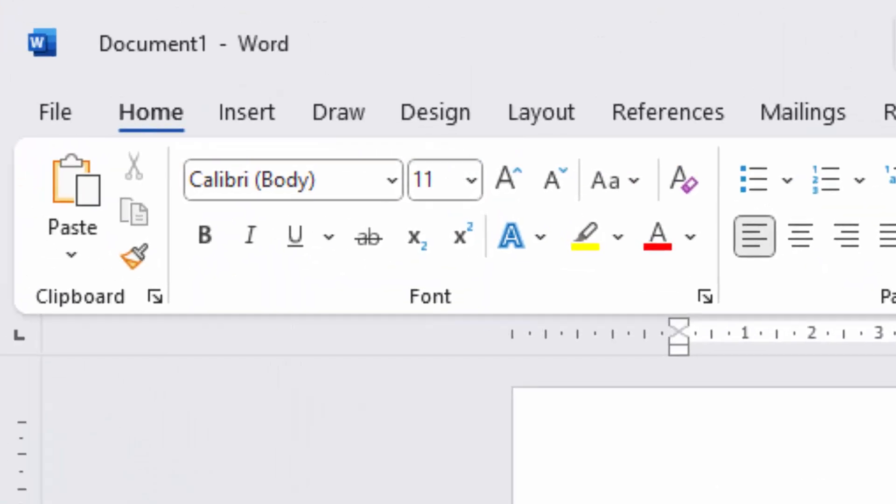
{"action": "right_click", "coordinate": [532, 499]}
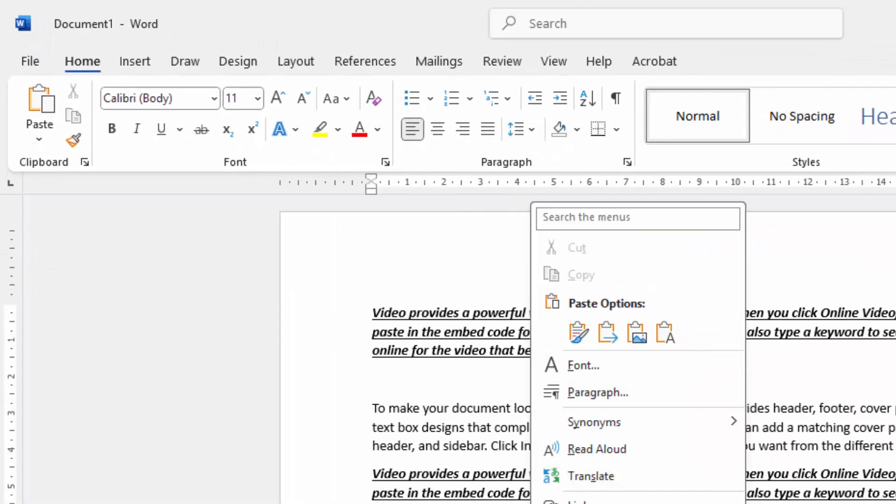
Copy the "Video provides a powerful way" paragraph below "To make your document look", add a new line after it, and bring up its paste options
{"action": "key", "text": "Escape"}
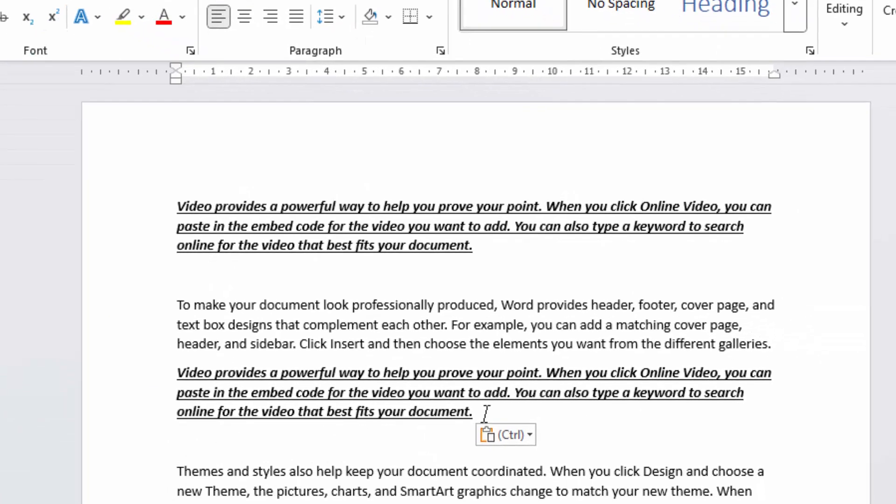
{"action": "left_click_drag", "start_coordinate": [414, 377], "coordinate": [113, 337]}
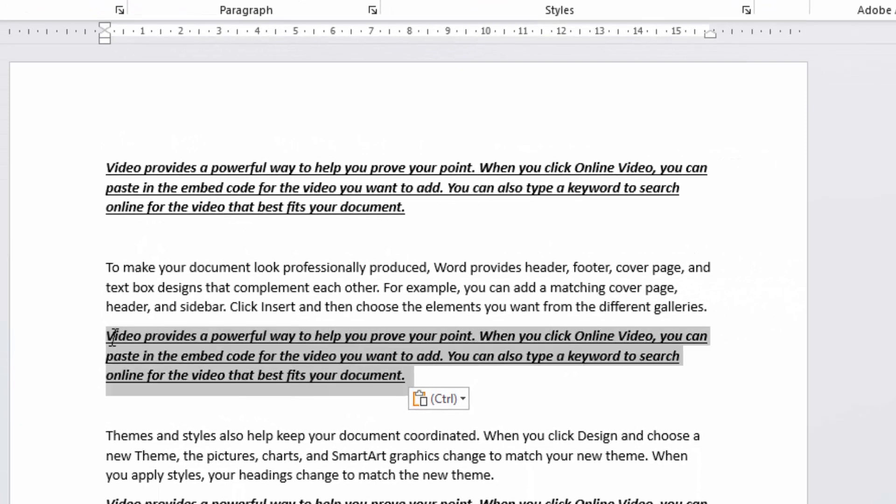
{"action": "right_click", "coordinate": [182, 338]}
{"action": "left_click", "coordinate": [235, 52]}
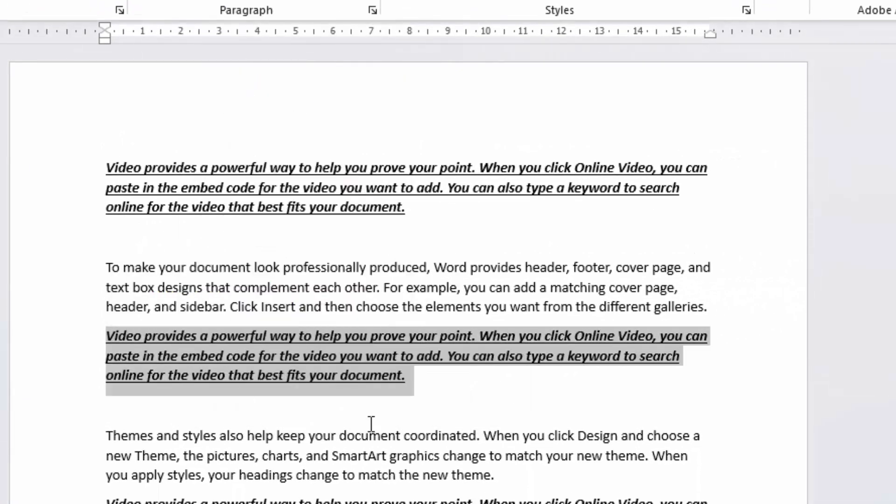
{"action": "left_click", "coordinate": [433, 374]}
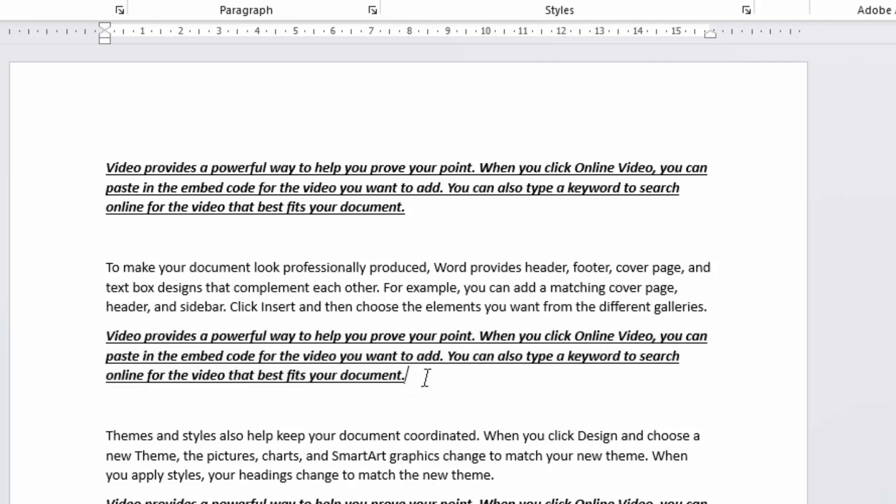
{"action": "key", "text": "Return"}
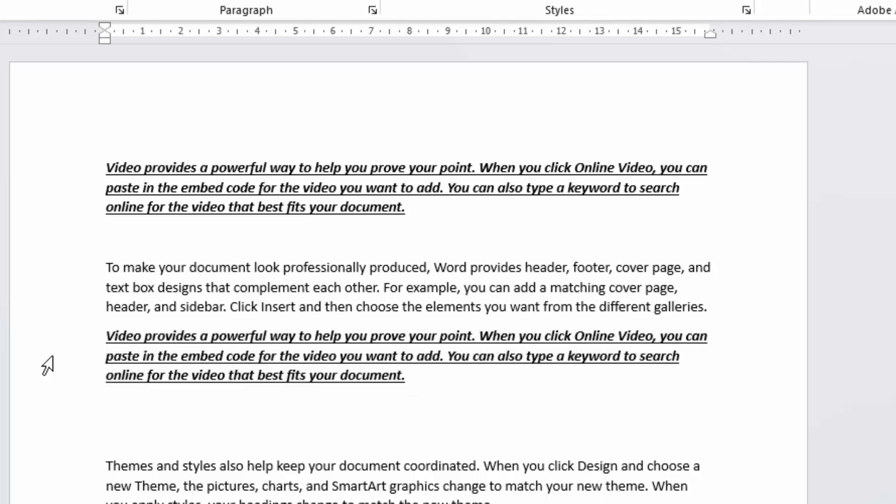
{"action": "right_click", "coordinate": [170, 408]}
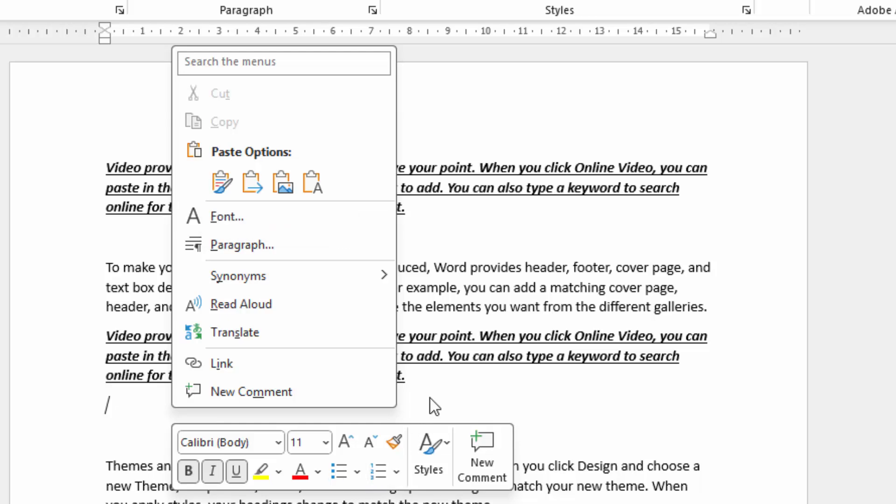
{"action": "left_click", "coordinate": [430, 399]}
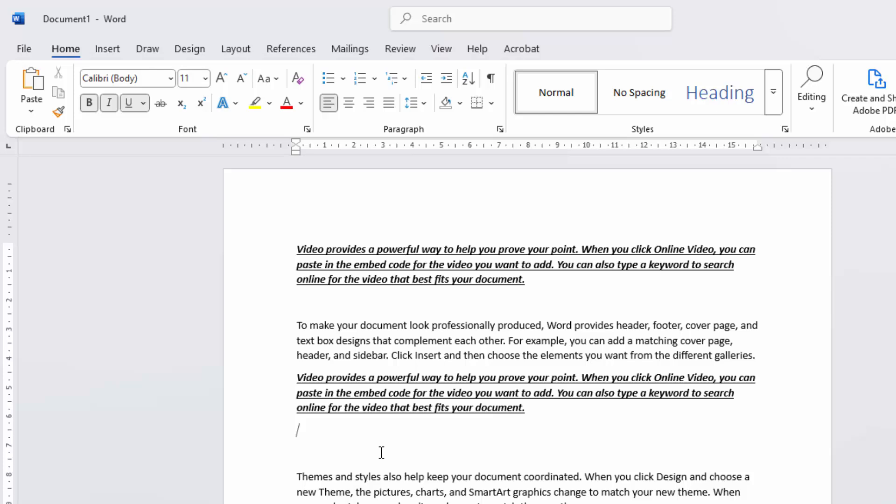
Change the font colour of the second "Video provides a powerful way" paragraph to red
{"action": "left_click_drag", "start_coordinate": [529, 411], "coordinate": [287, 382]}
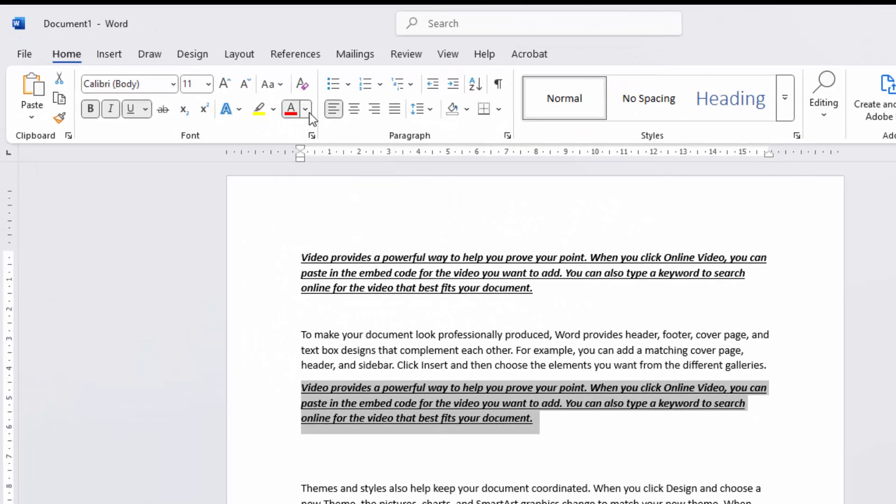
{"action": "left_click", "coordinate": [461, 165]}
{"action": "left_click", "coordinate": [315, 370]}
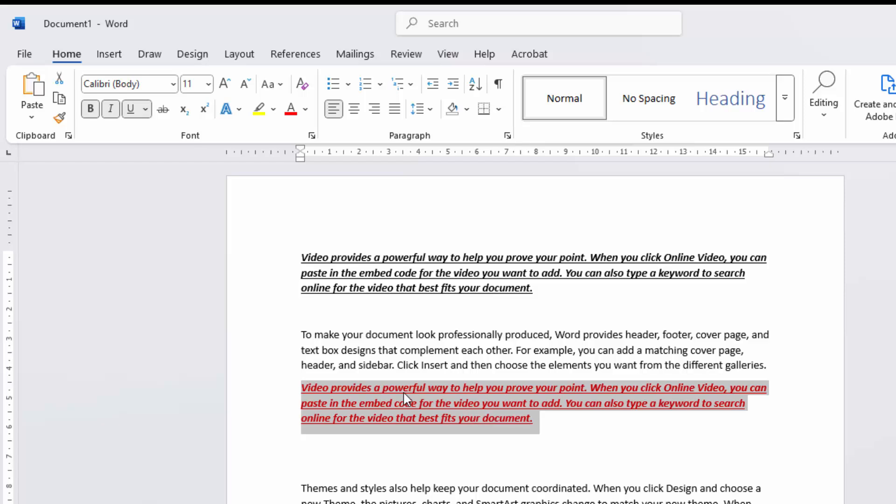
{"action": "left_click", "coordinate": [548, 420]}
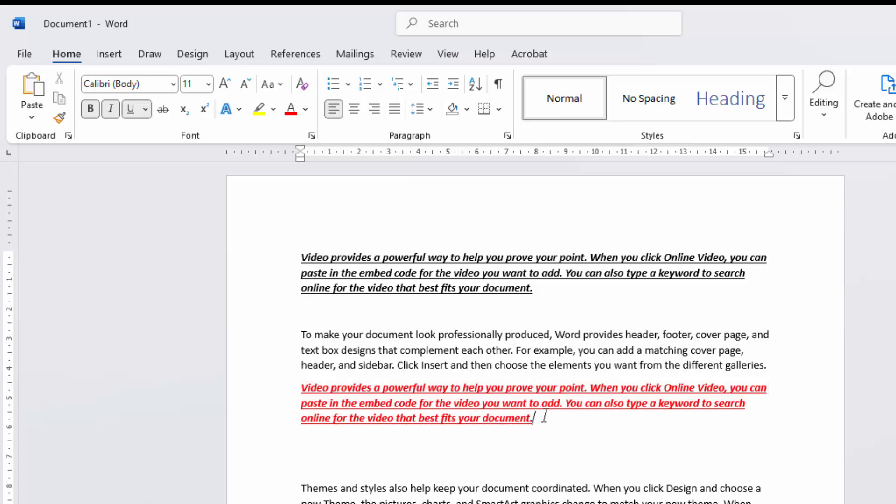
{"action": "left_click_drag", "start_coordinate": [536, 422], "coordinate": [300, 390]}
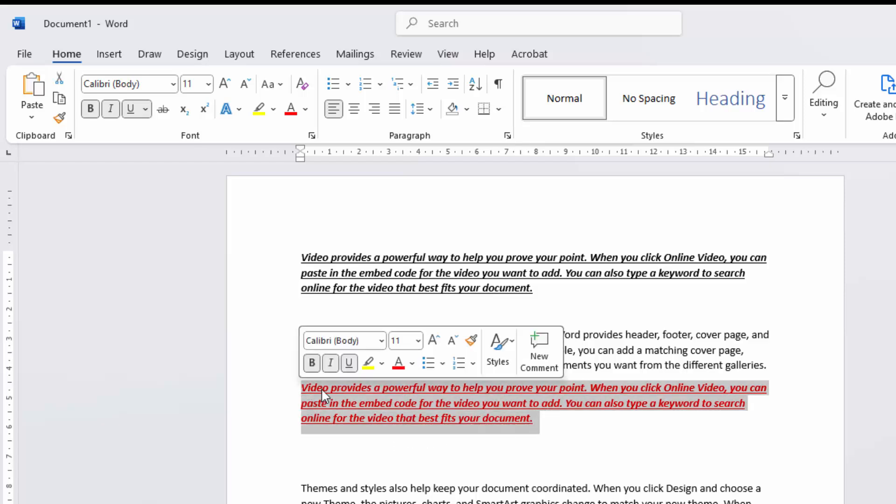
{"action": "left_click", "coordinate": [615, 366]}
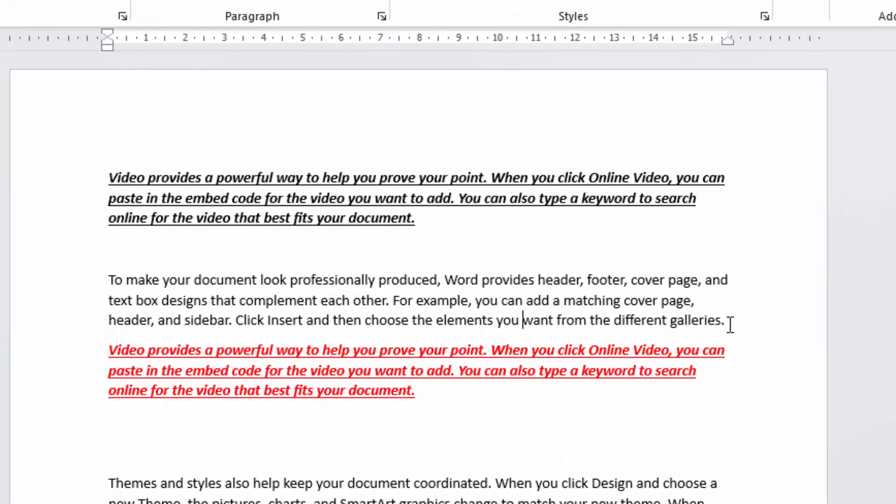
{"action": "left_click_drag", "start_coordinate": [746, 339], "coordinate": [203, 339]}
{"action": "left_click_drag", "start_coordinate": [128, 321], "coordinate": [52, 256]}
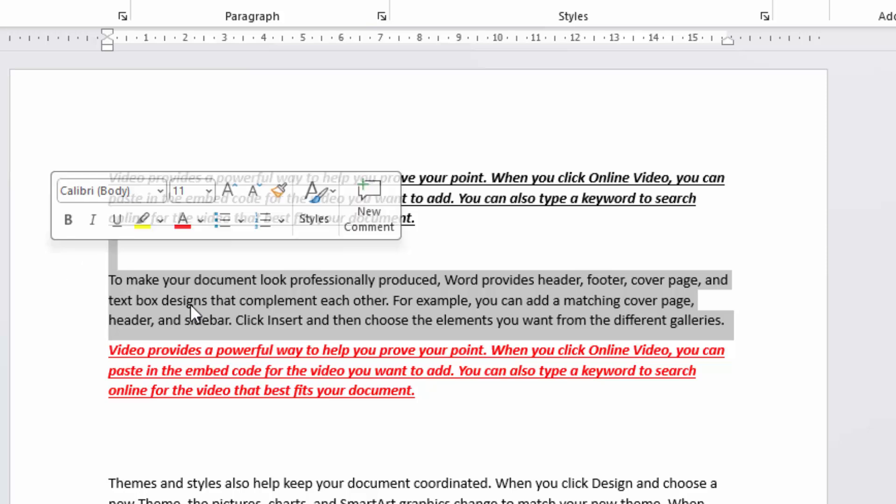
{"action": "left_click", "coordinate": [467, 397]}
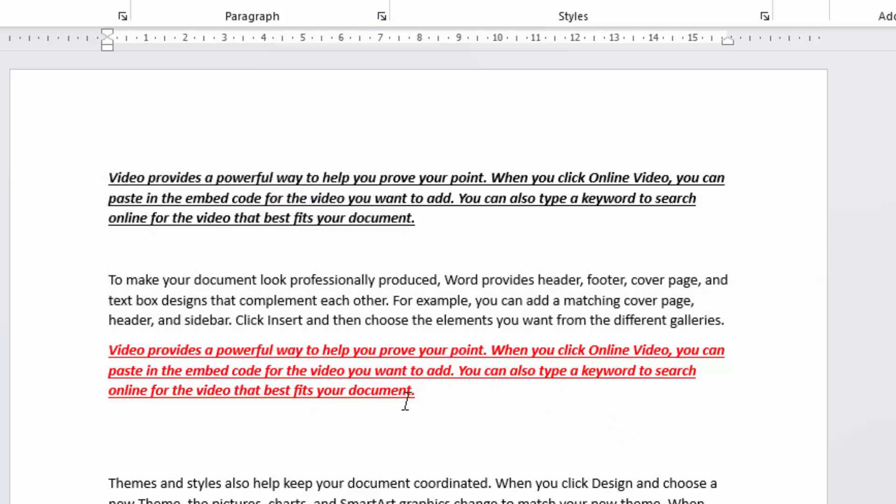
{"action": "left_click_drag", "start_coordinate": [406, 400], "coordinate": [124, 350]}
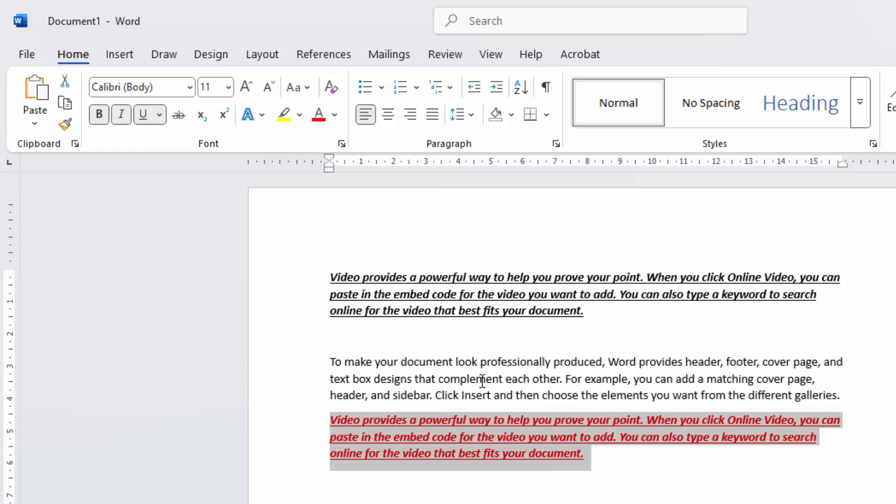
{"action": "left_click", "coordinate": [336, 349]}
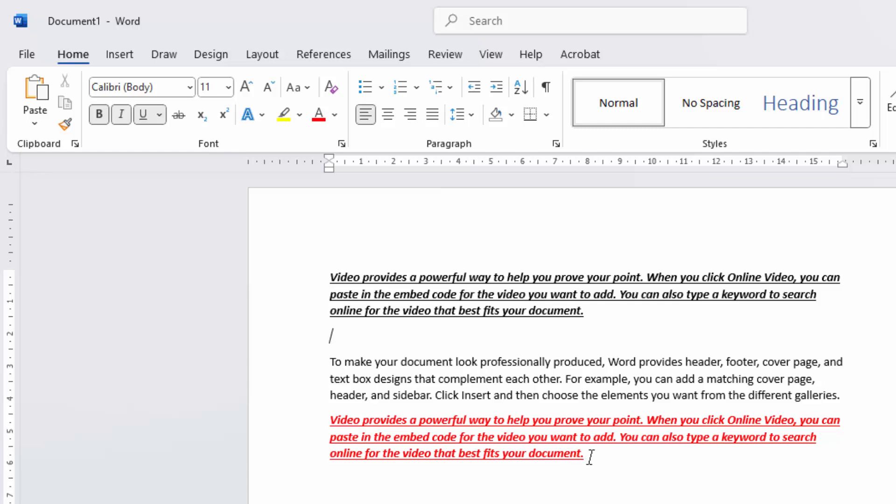
{"action": "left_click_drag", "start_coordinate": [578, 458], "coordinate": [300, 422]}
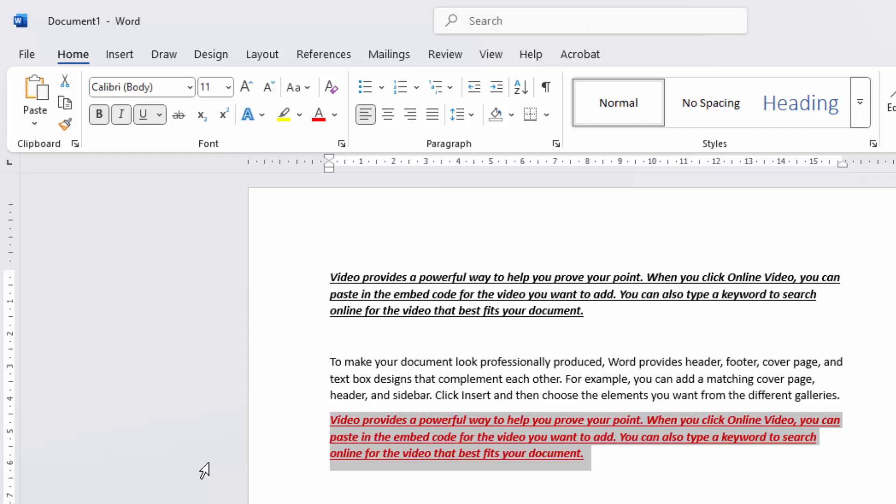
{"action": "key", "text": "ctrl+alt+c"}
{"action": "left_click_drag", "start_coordinate": [582, 385], "coordinate": [480, 377]}
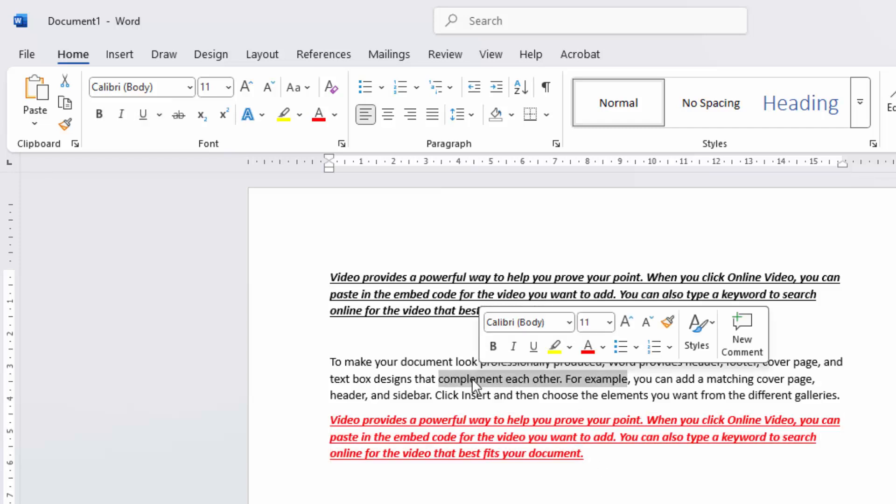
Copy the red paragraph's formatting onto the paragraph starting with "To make your document look" using Format Painter
{"action": "left_click_drag", "start_coordinate": [594, 460], "coordinate": [296, 418]}
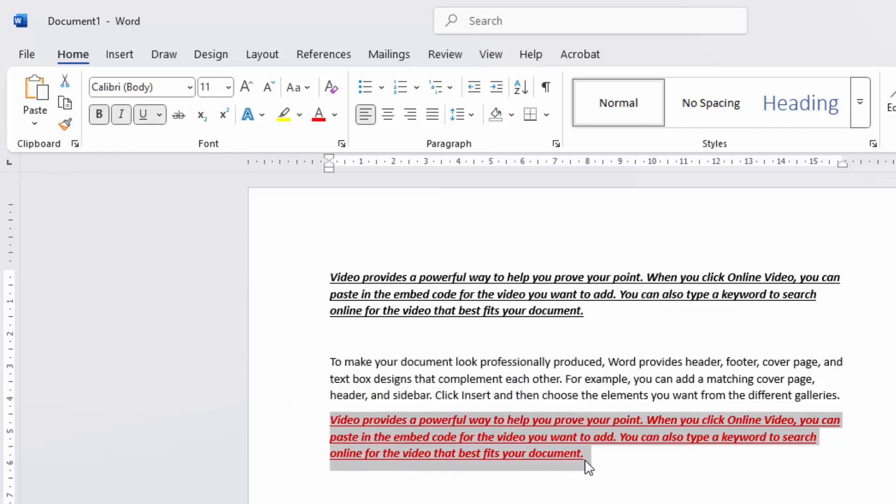
{"action": "left_click", "coordinate": [62, 126]}
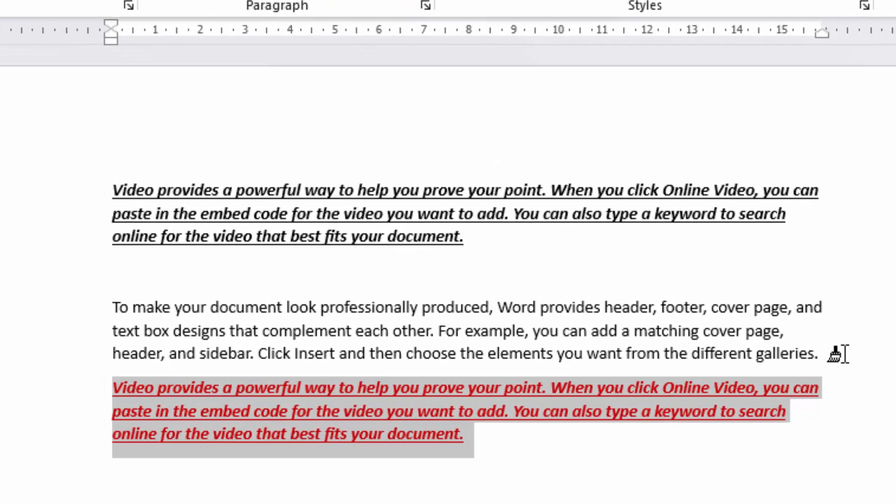
{"action": "left_click_drag", "start_coordinate": [828, 368], "coordinate": [263, 338]}
{"action": "left_click_drag", "start_coordinate": [191, 322], "coordinate": [98, 305]}
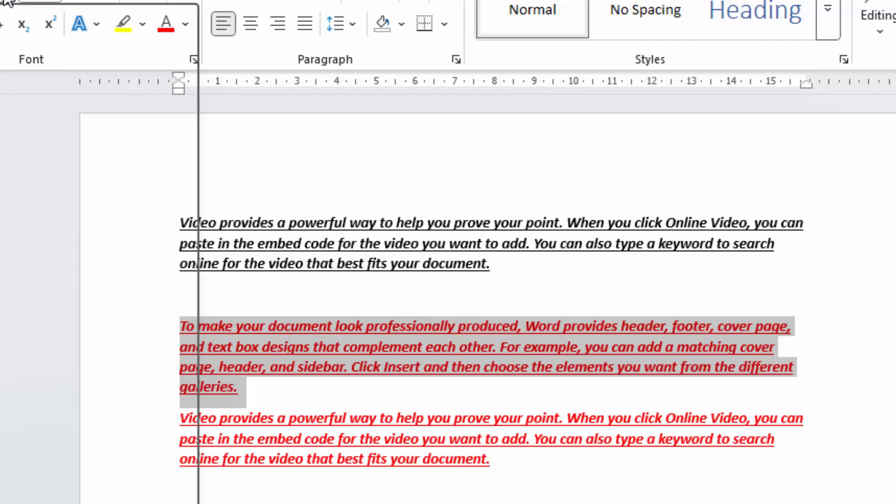
{"action": "left_click", "coordinate": [110, 69]}
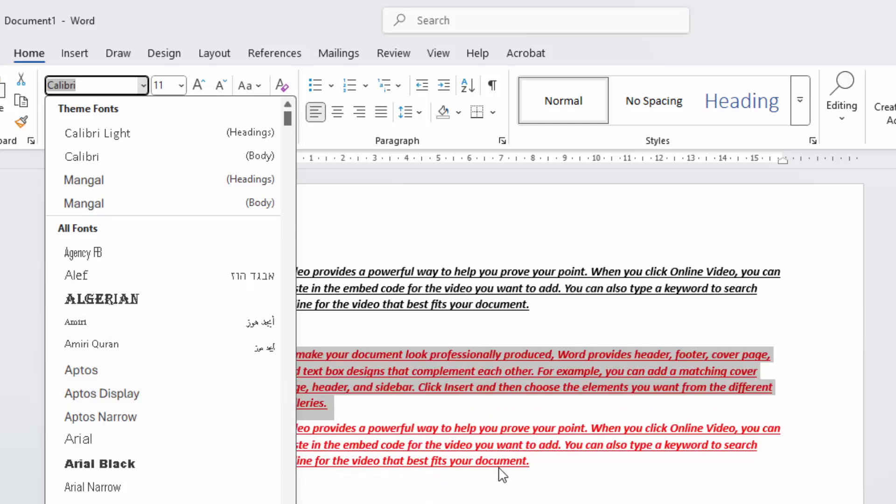
{"action": "key", "text": "Escape"}
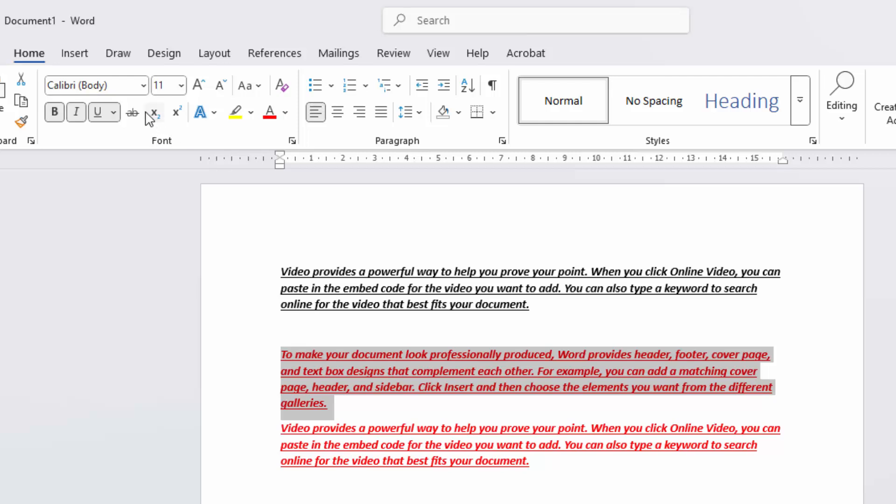
{"action": "left_click", "coordinate": [181, 86]}
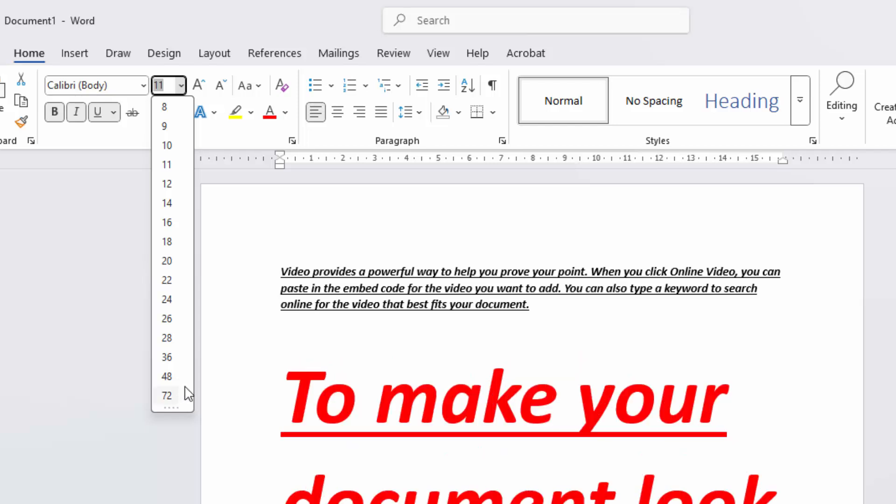
{"action": "left_click", "coordinate": [353, 414]}
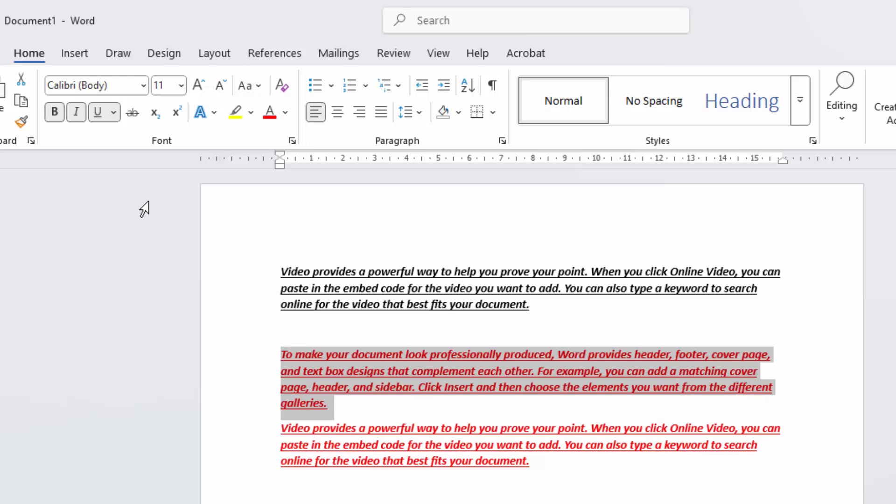
Apply a double underline to the paragraph starting with "To make your document look"
{"action": "left_click", "coordinate": [113, 113]}
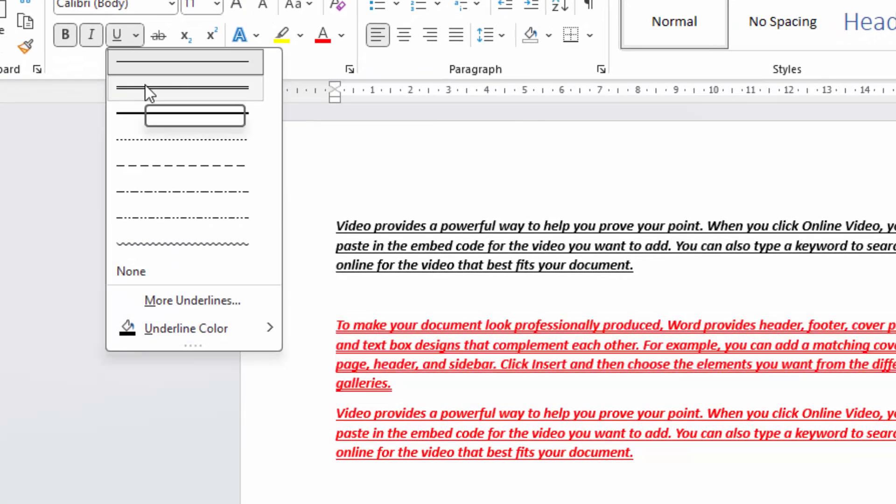
{"action": "left_click", "coordinate": [145, 87]}
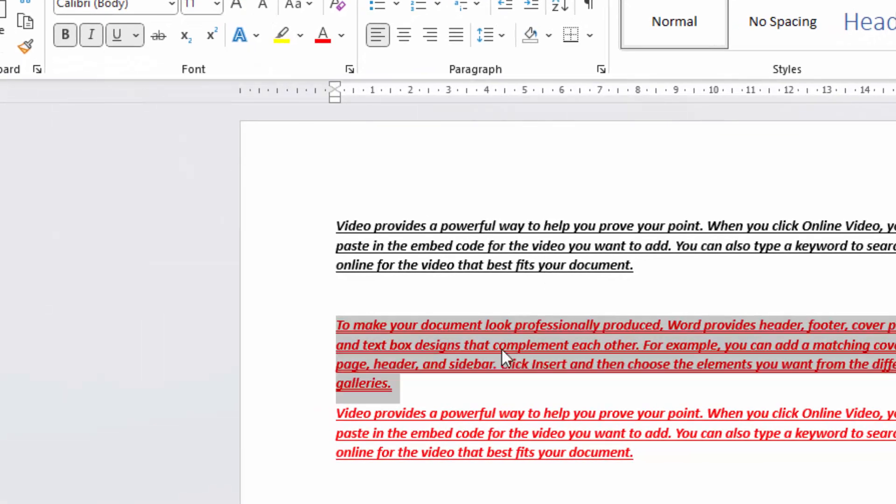
{"action": "left_click", "coordinate": [409, 405]}
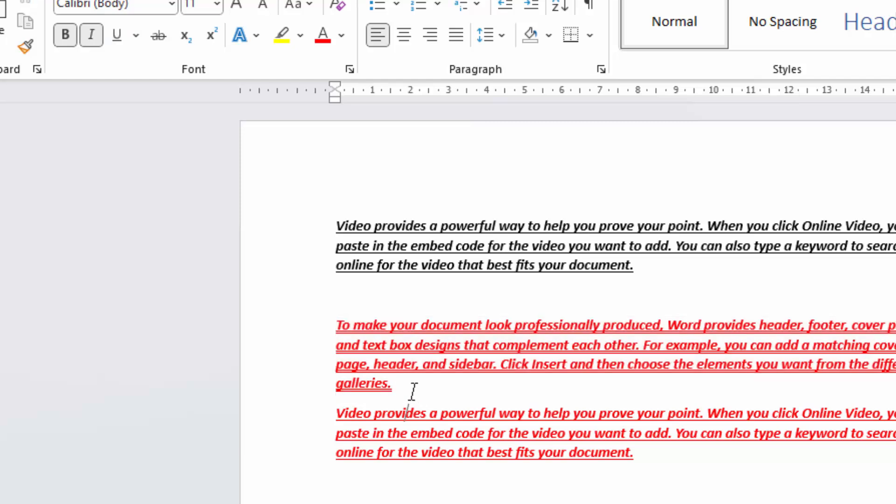
Try a words-only underline on the "To make your document look" paragraph and reapply the double underline
{"action": "left_click_drag", "start_coordinate": [390, 385], "coordinate": [320, 330]}
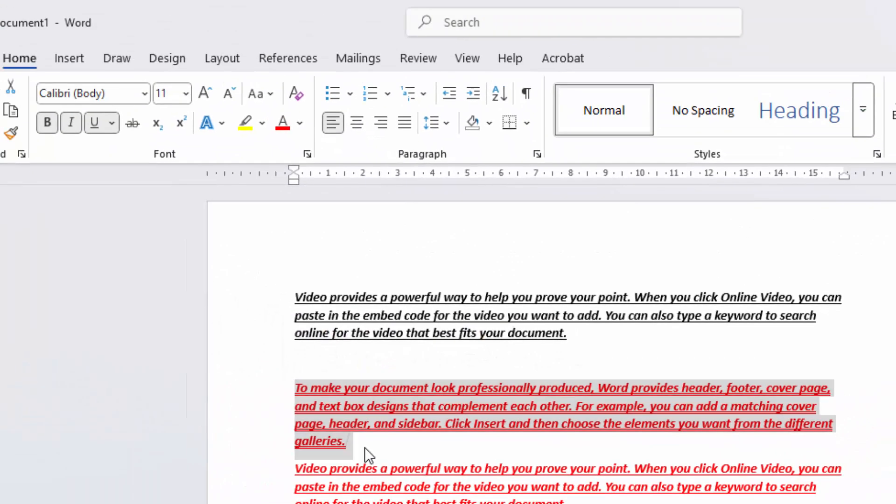
{"action": "left_click", "coordinate": [170, 332]}
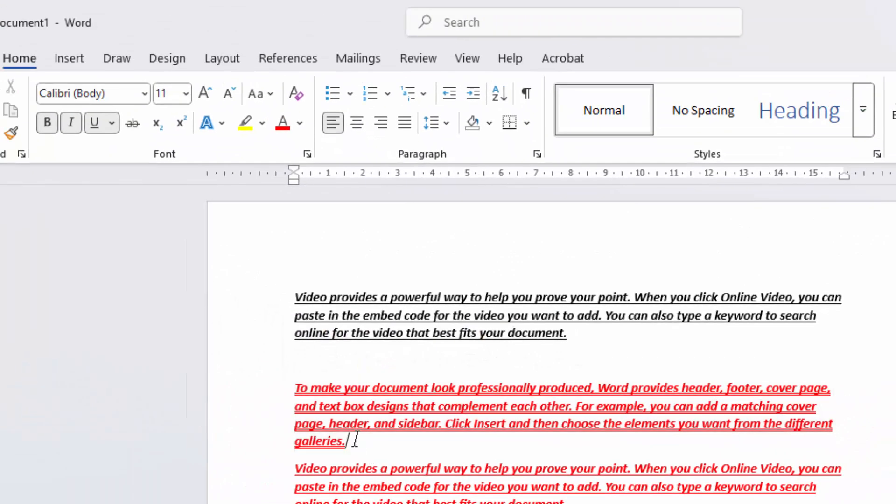
{"action": "triple_click", "coordinate": [356, 439]}
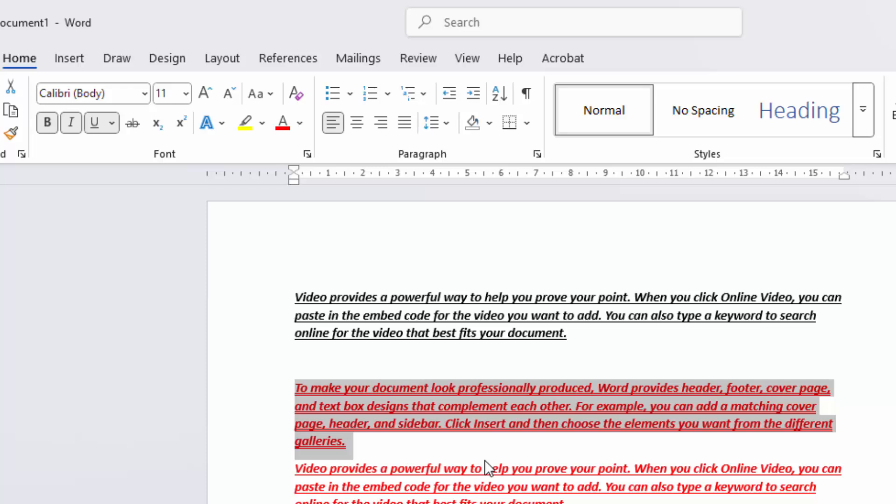
{"action": "key", "text": "ctrl+shift+w"}
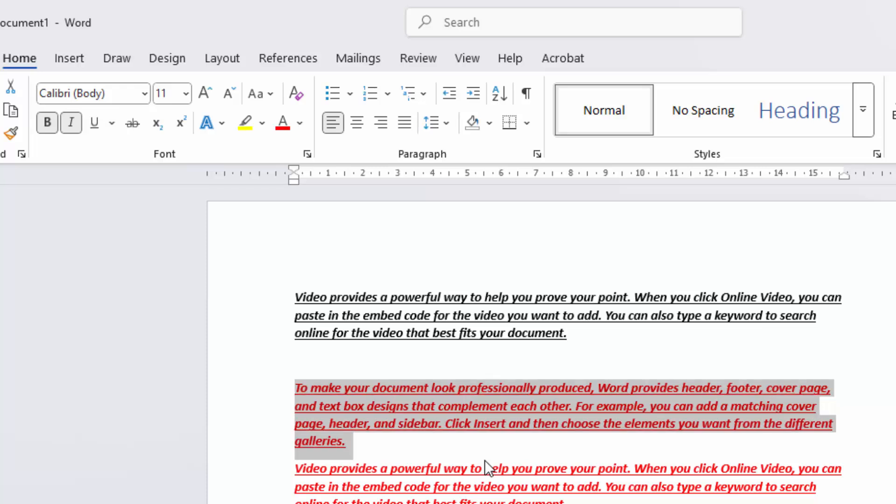
{"action": "left_click", "coordinate": [95, 123]}
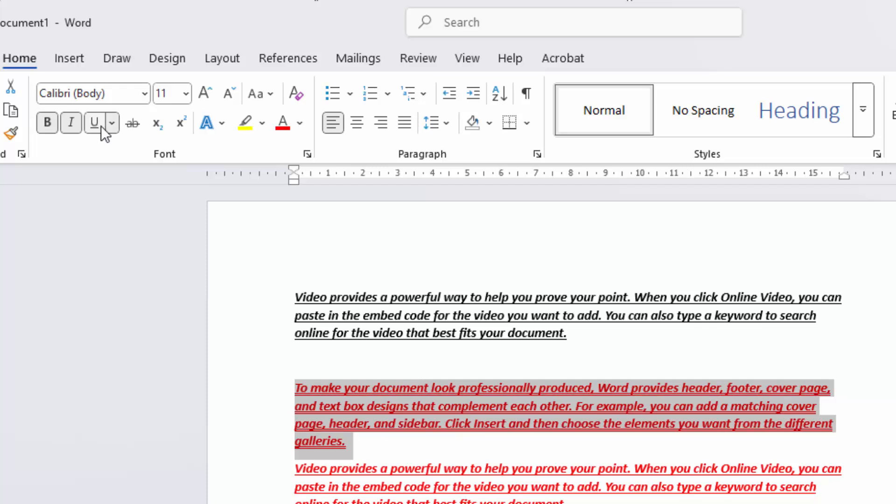